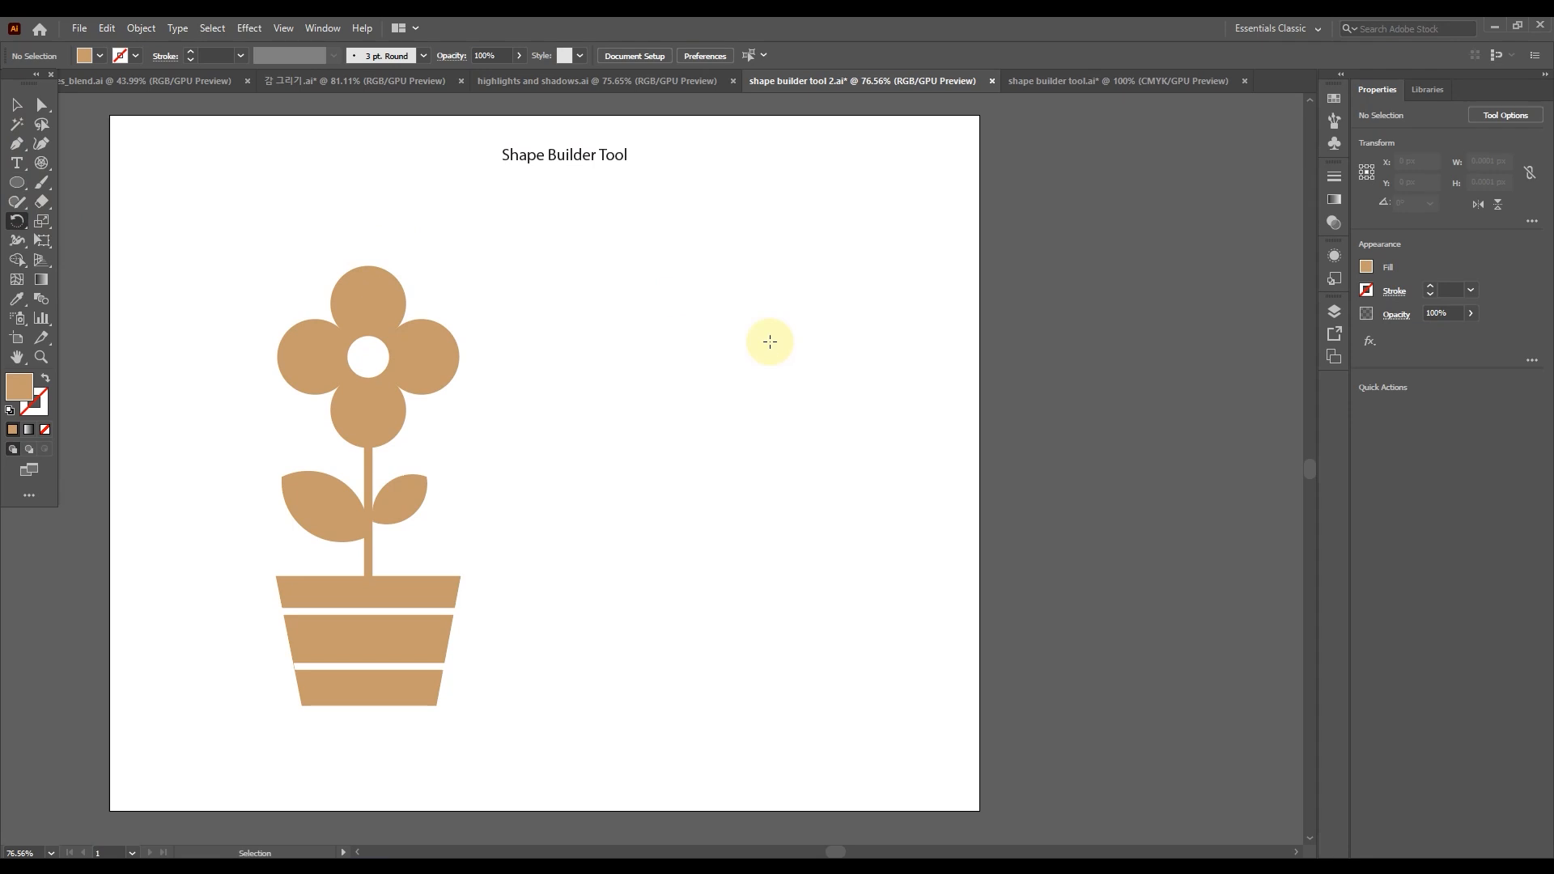
# Make three 90° rotated copies of the circle around a point just below it to form a four-petal flower
pyautogui.hotkey('ctrl', 'shift', 'z')
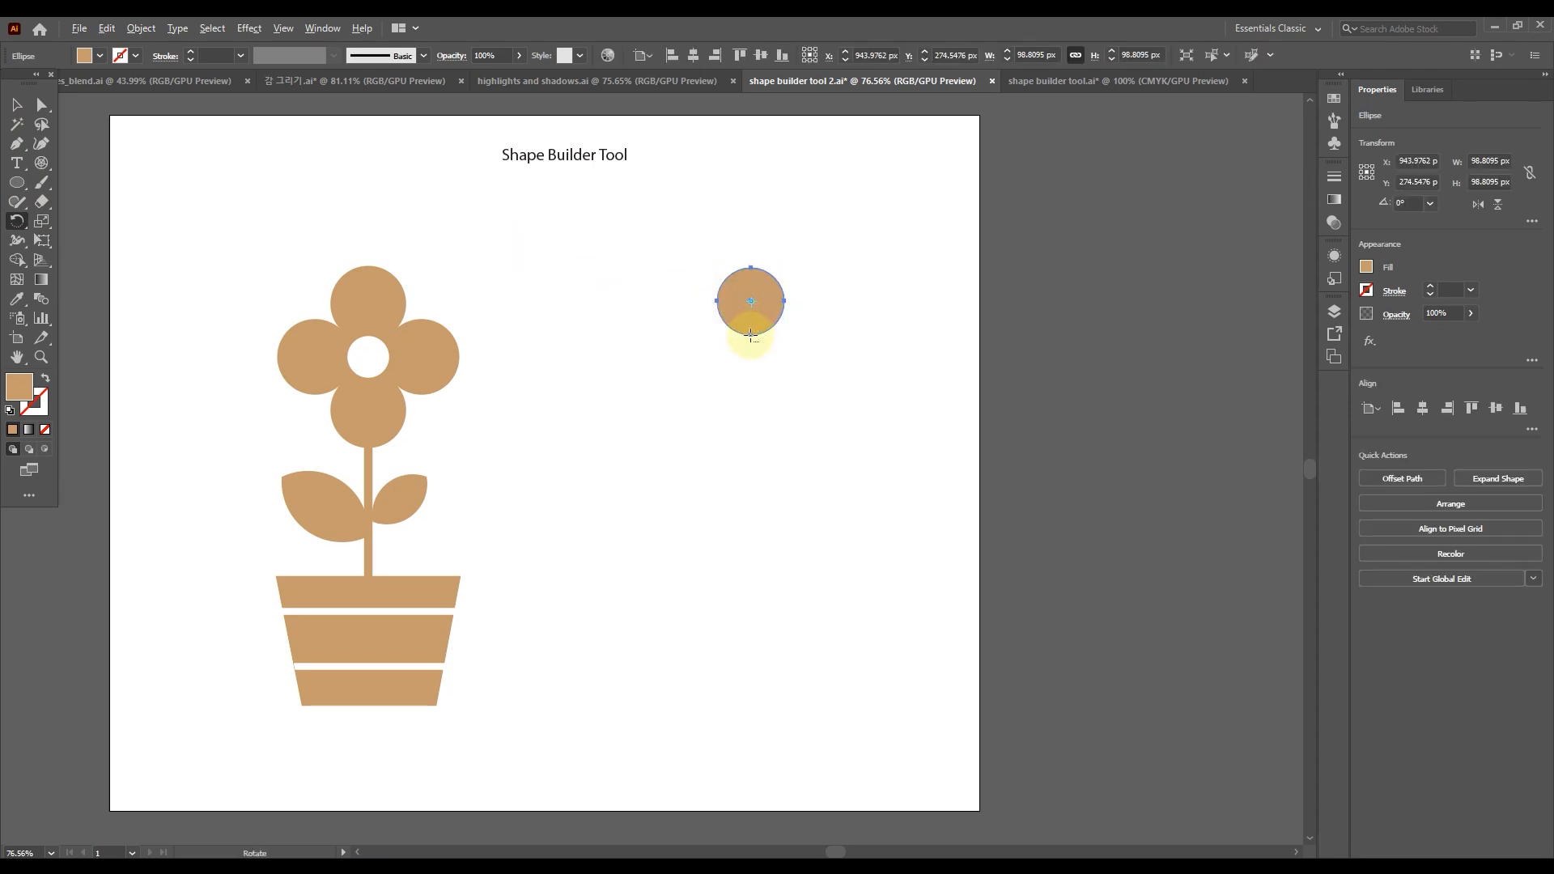
pyautogui.keyDown('alt'); pyautogui.click(751, 339); pyautogui.keyUp('alt')
pyautogui.write('90')
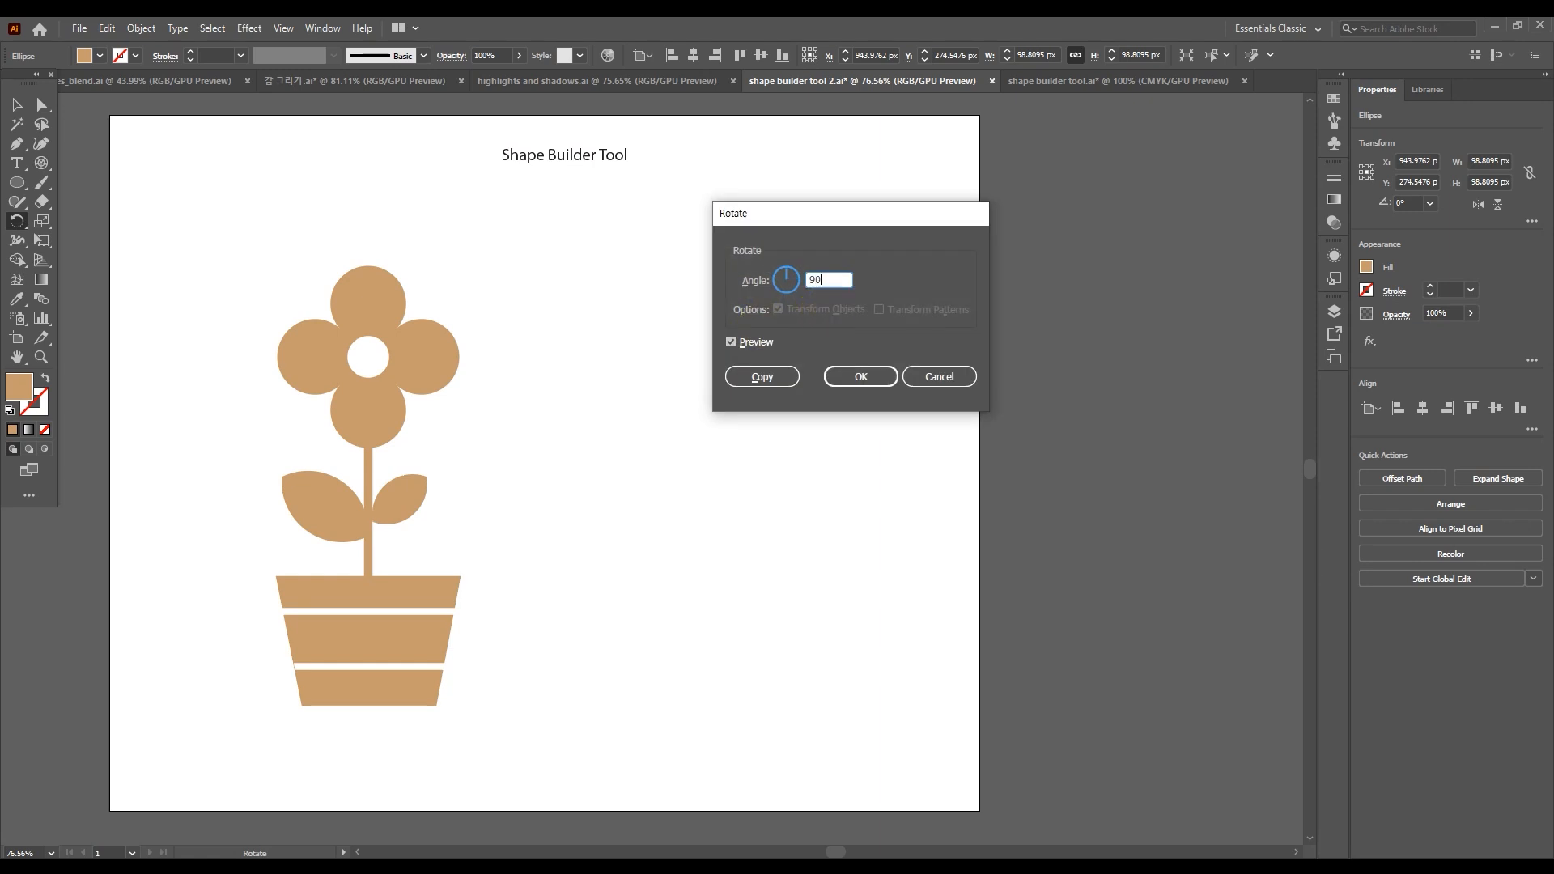
pyautogui.click(763, 377)
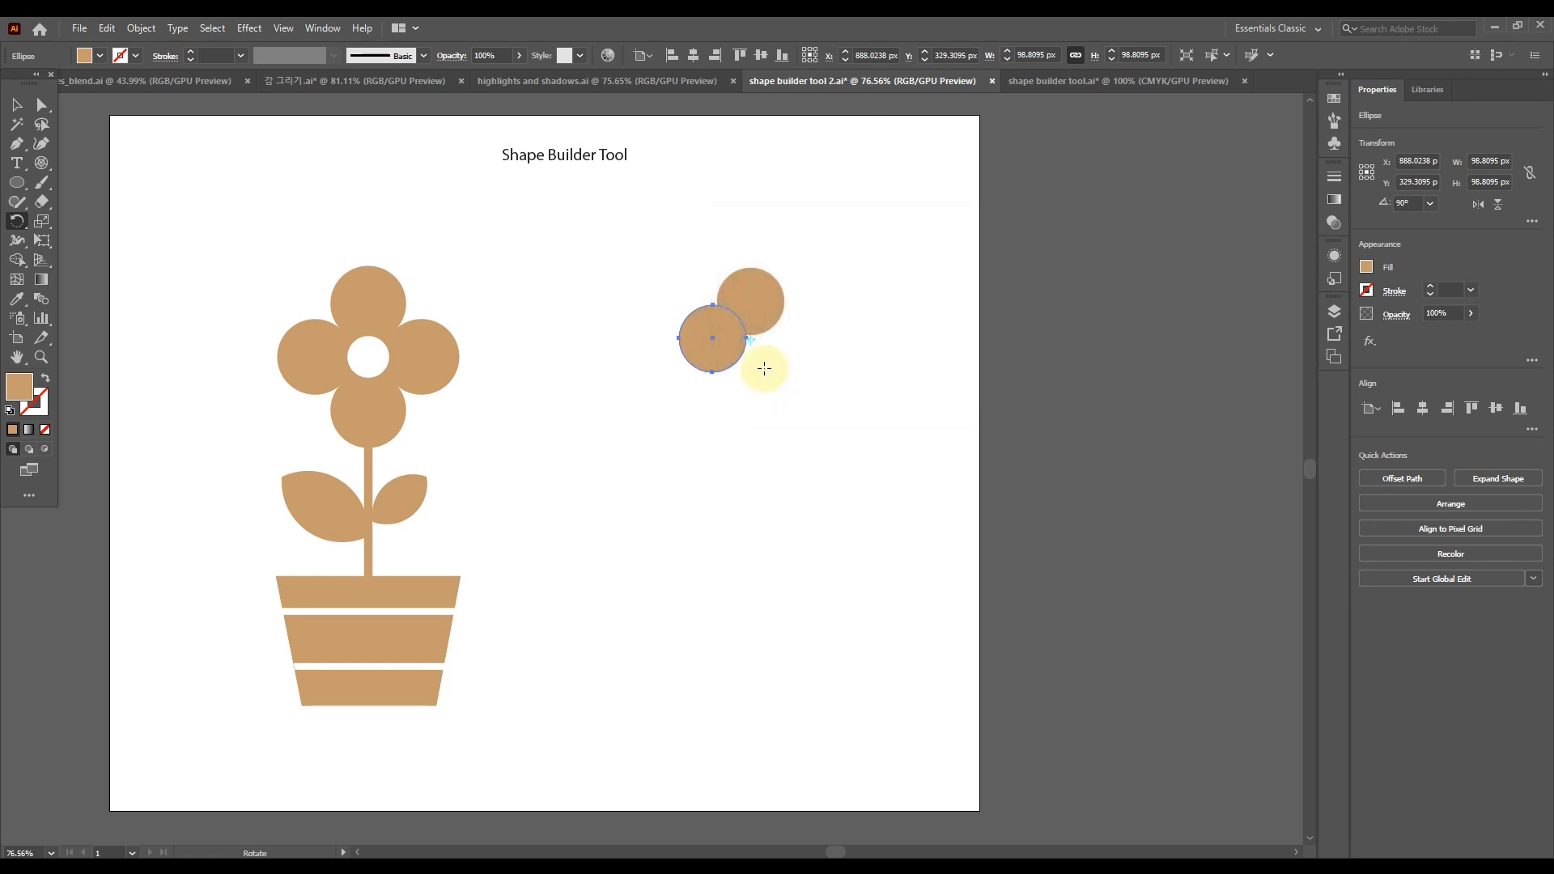
pyautogui.hotkey('ctrl', 'd')
pyautogui.hotkey('ctrl', 'd')
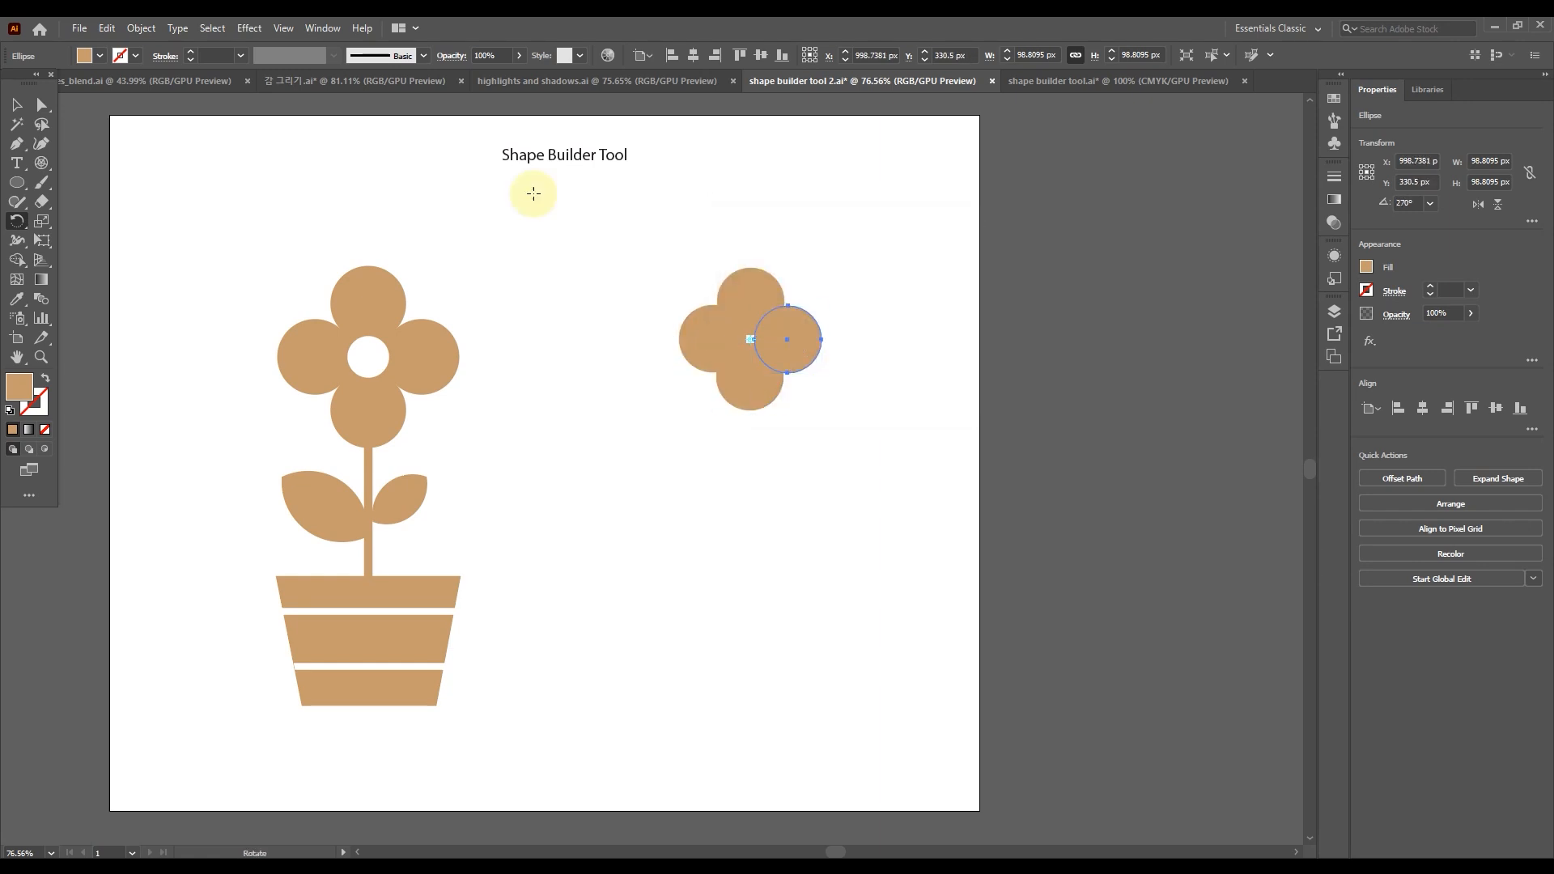
pyautogui.click(16, 105)
pyautogui.click(848, 236)
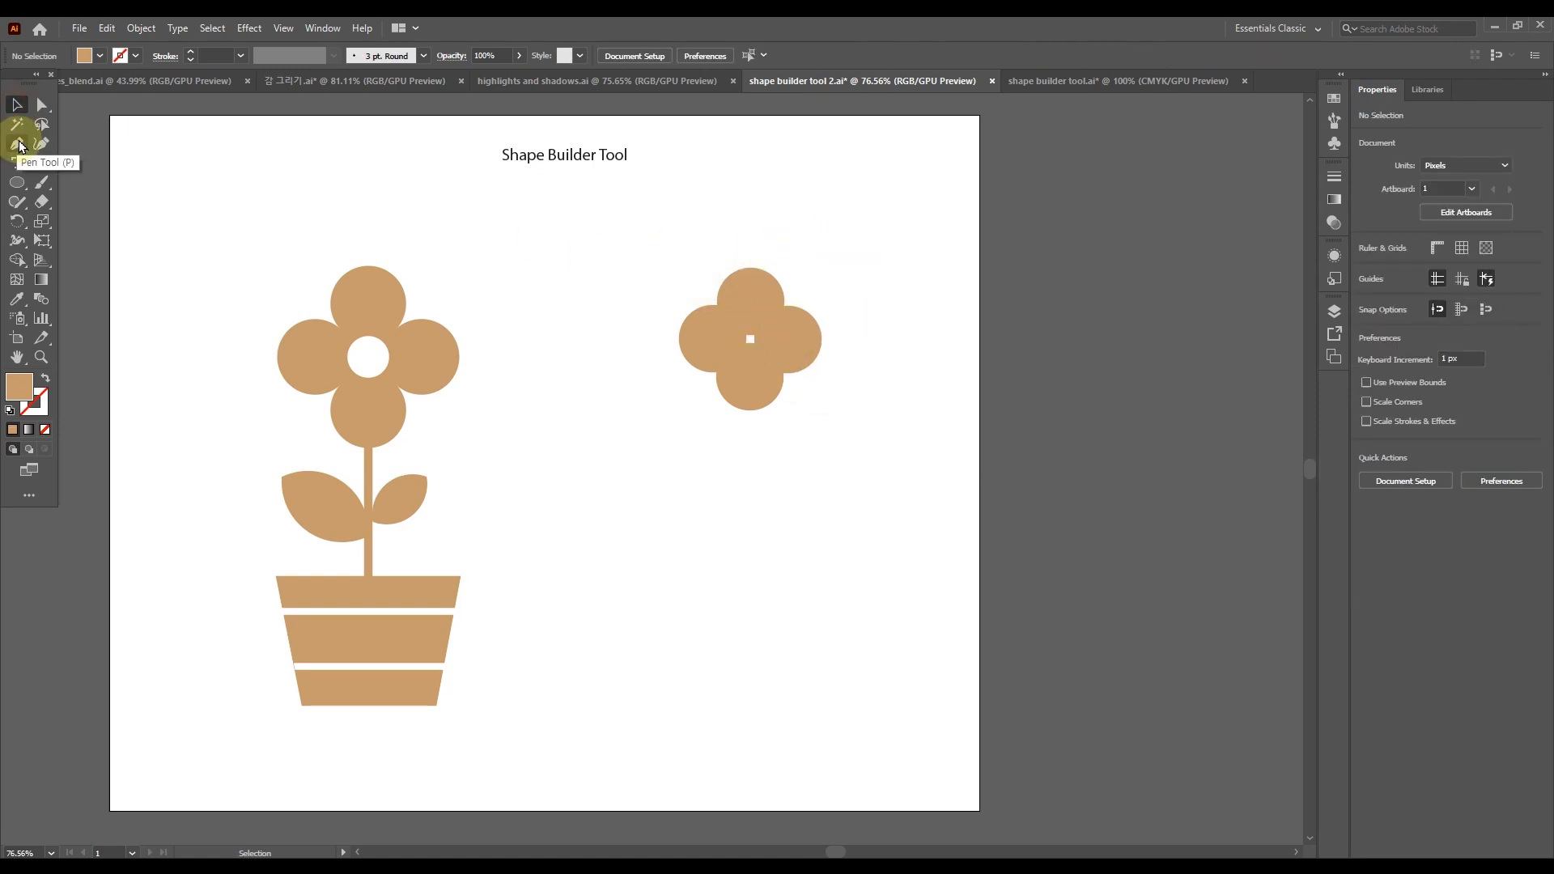
# Apply the default white fill and black stroke to the four petal circles
pyautogui.click(16, 184)
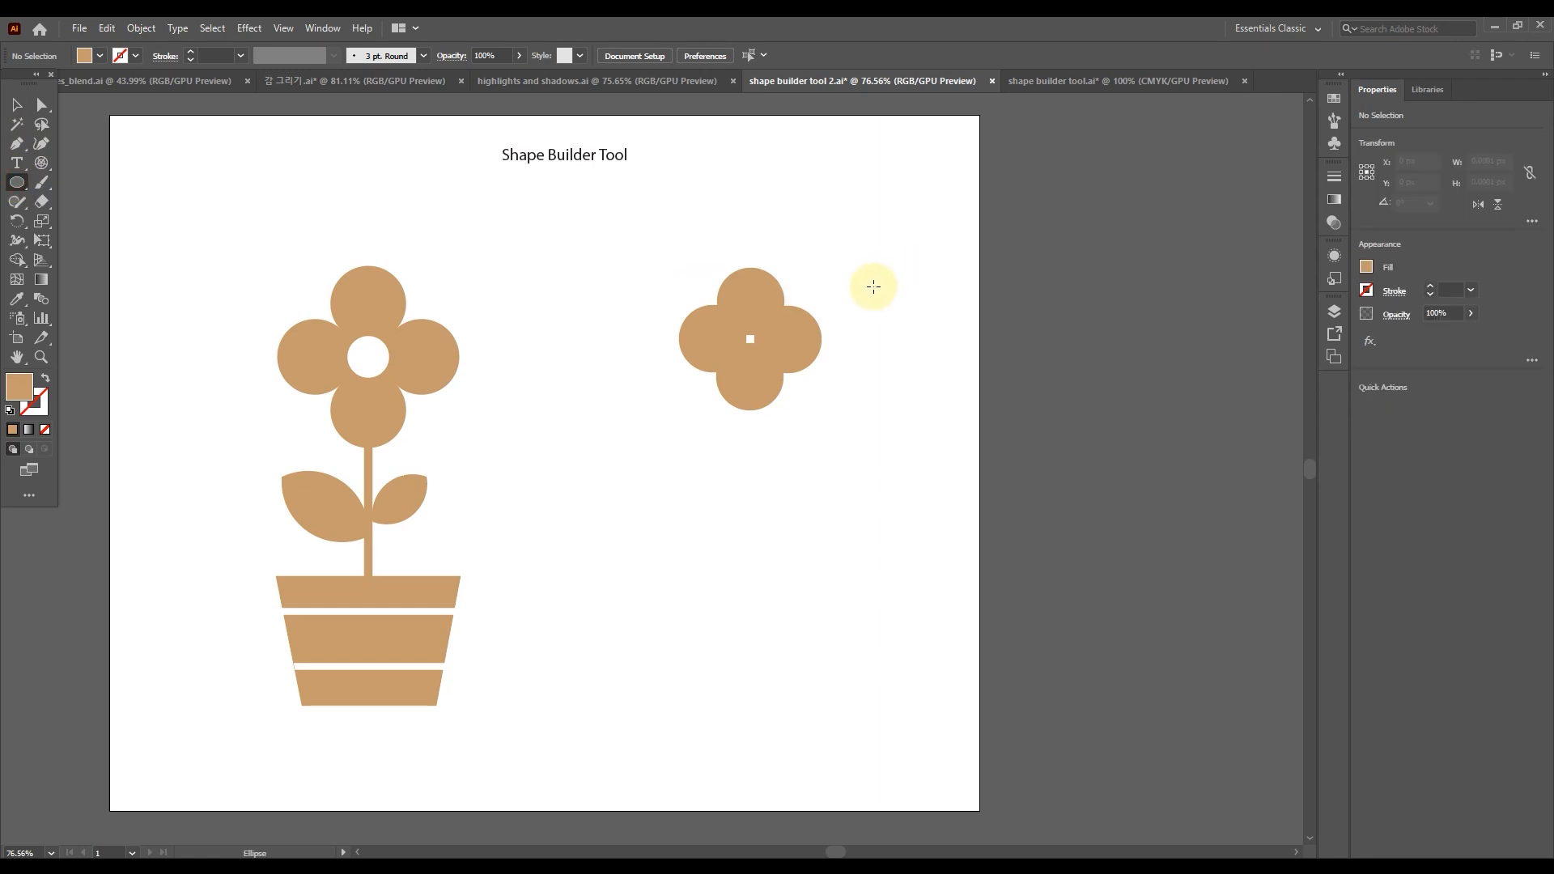
pyautogui.press('v')
pyautogui.moveTo(646, 269); pyautogui.dragTo(851, 423)
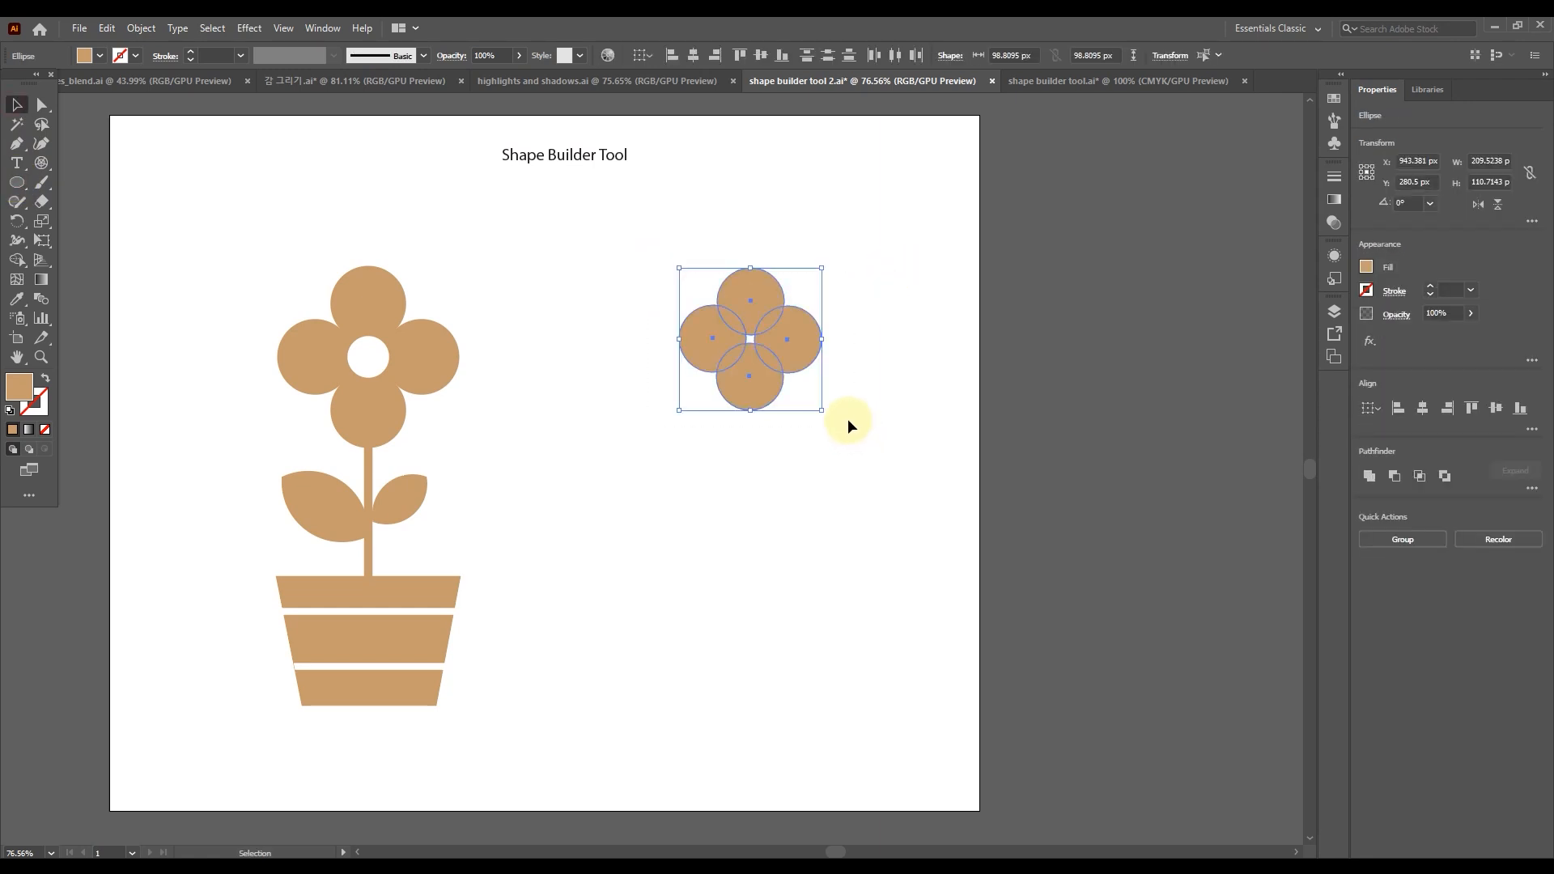
pyautogui.press('d')
pyautogui.click(853, 459)
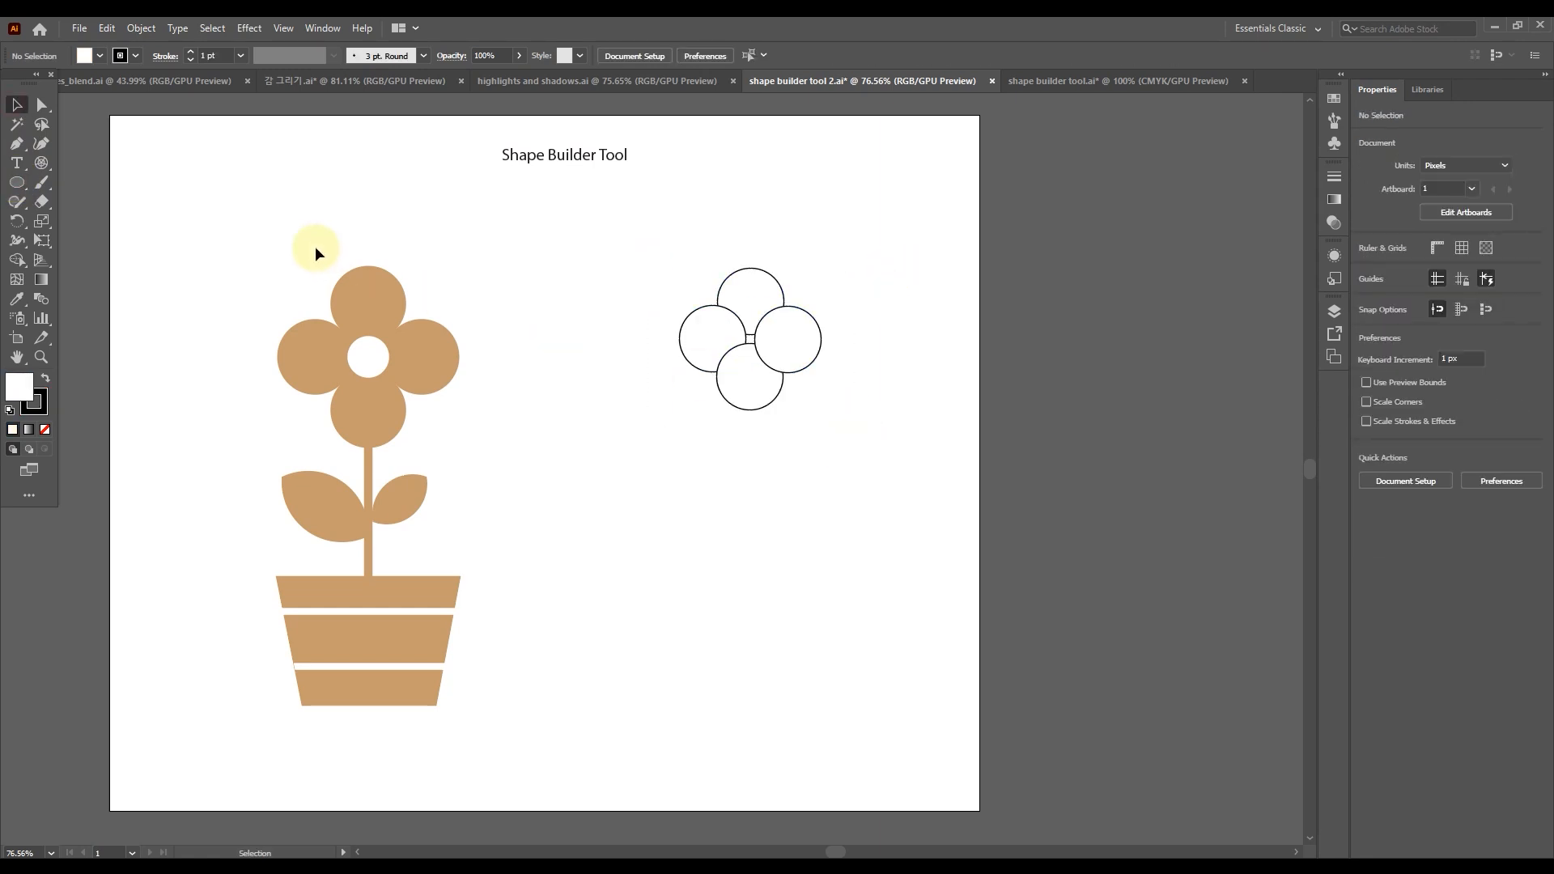
# Draw a small circle over the central gap where the four petal circles meet
pyautogui.click(21, 187)
pyautogui.moveTo(860, 381); pyautogui.dragTo(896, 424)
pyautogui.moveTo(807, 390); pyautogui.dragTo(858, 440)
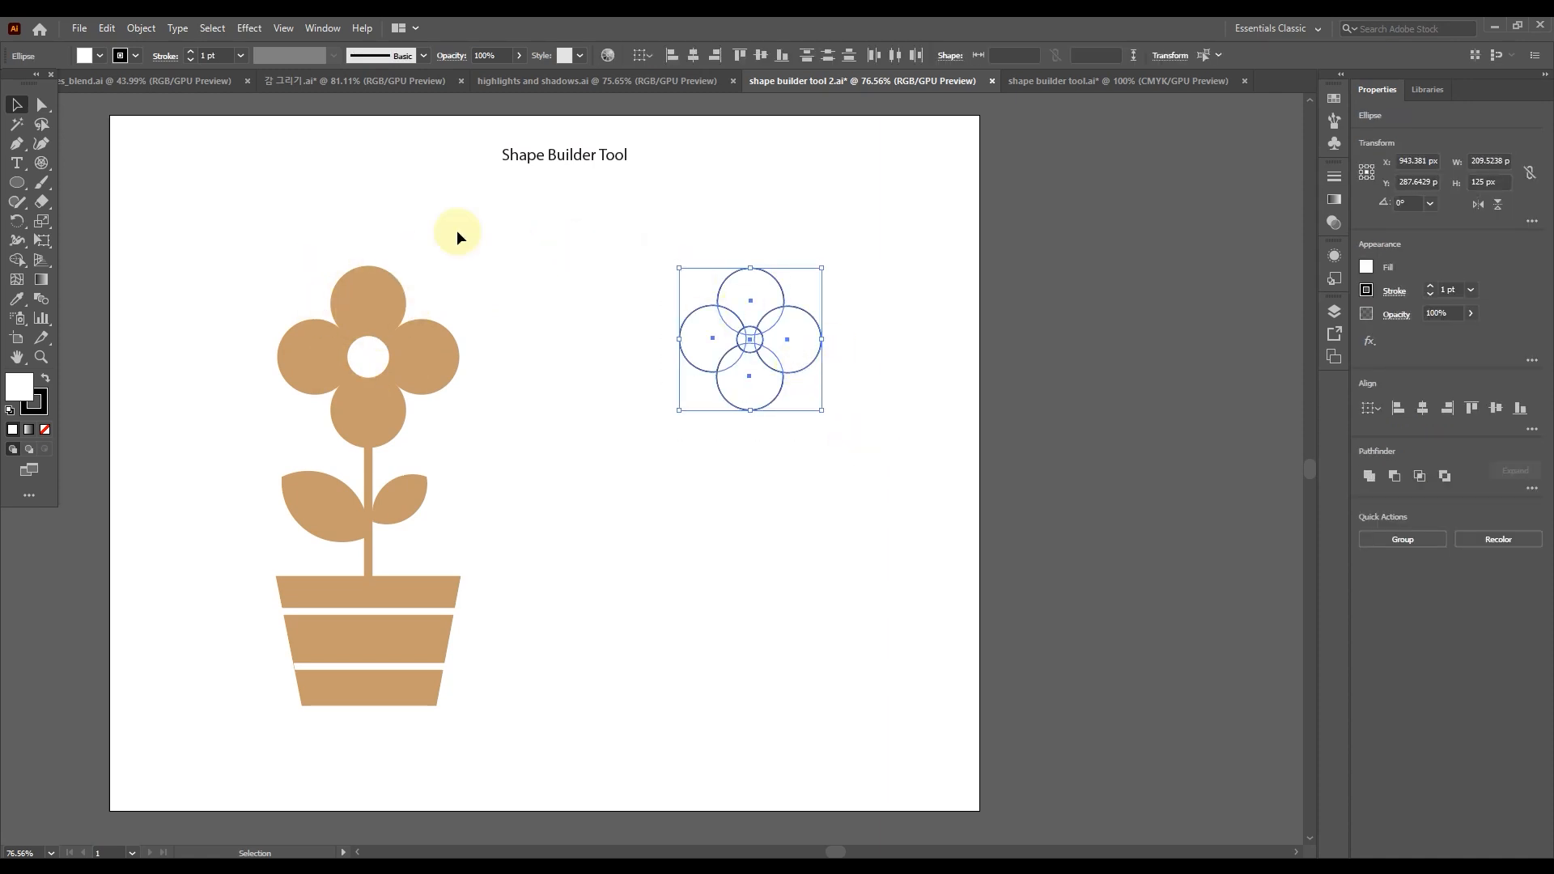
# Merge the four petals around the small centre circle into one flower outline with the Shape Builder tool
pyautogui.click(18, 259)
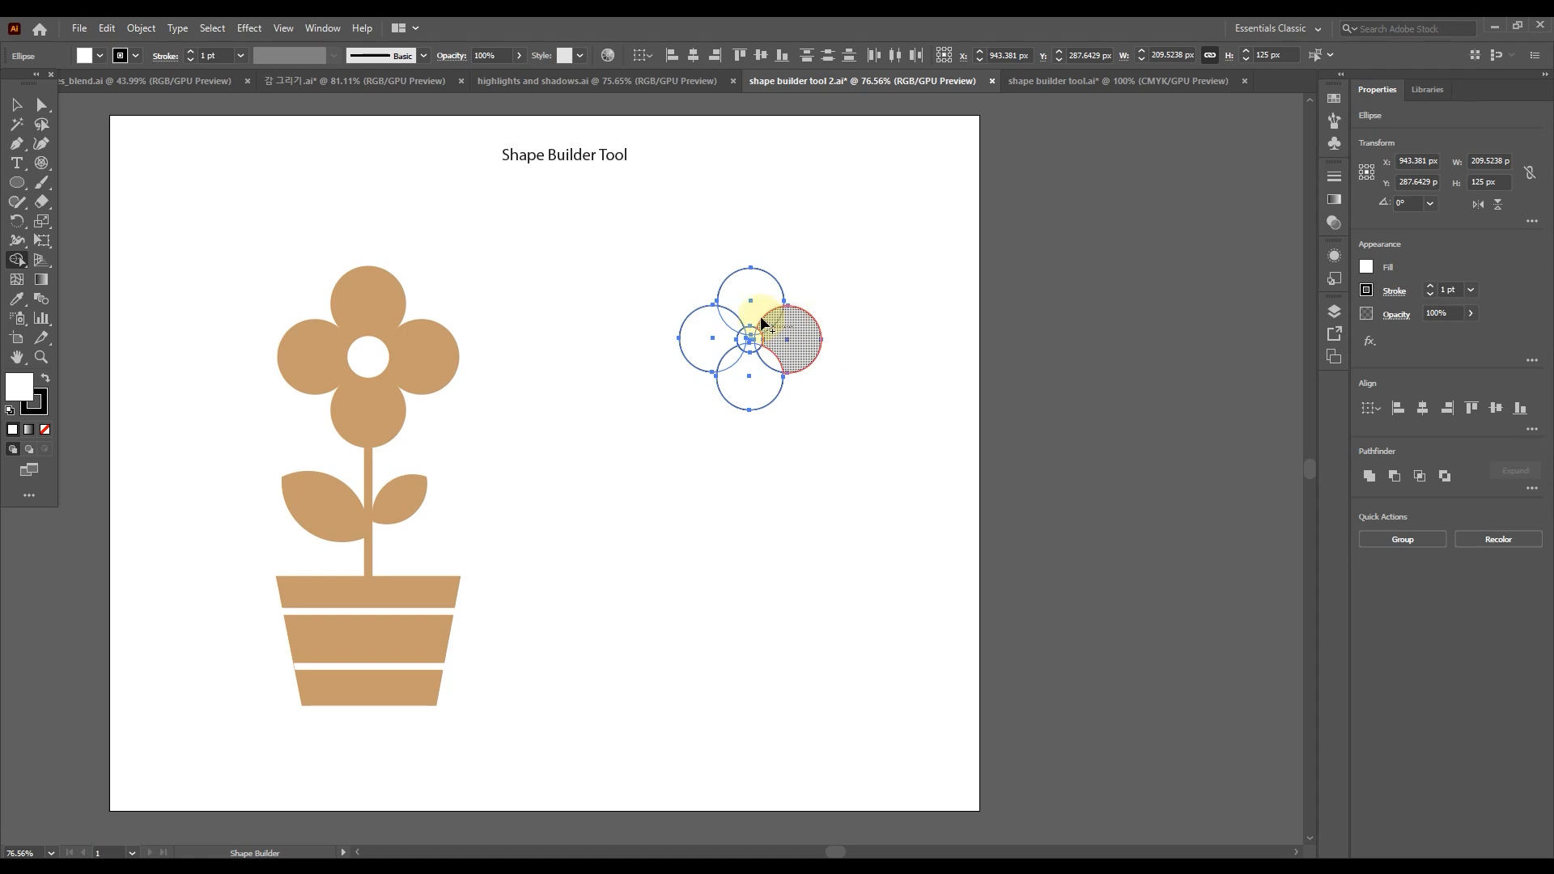
pyautogui.moveTo(765, 325); pyautogui.dragTo(746, 316)
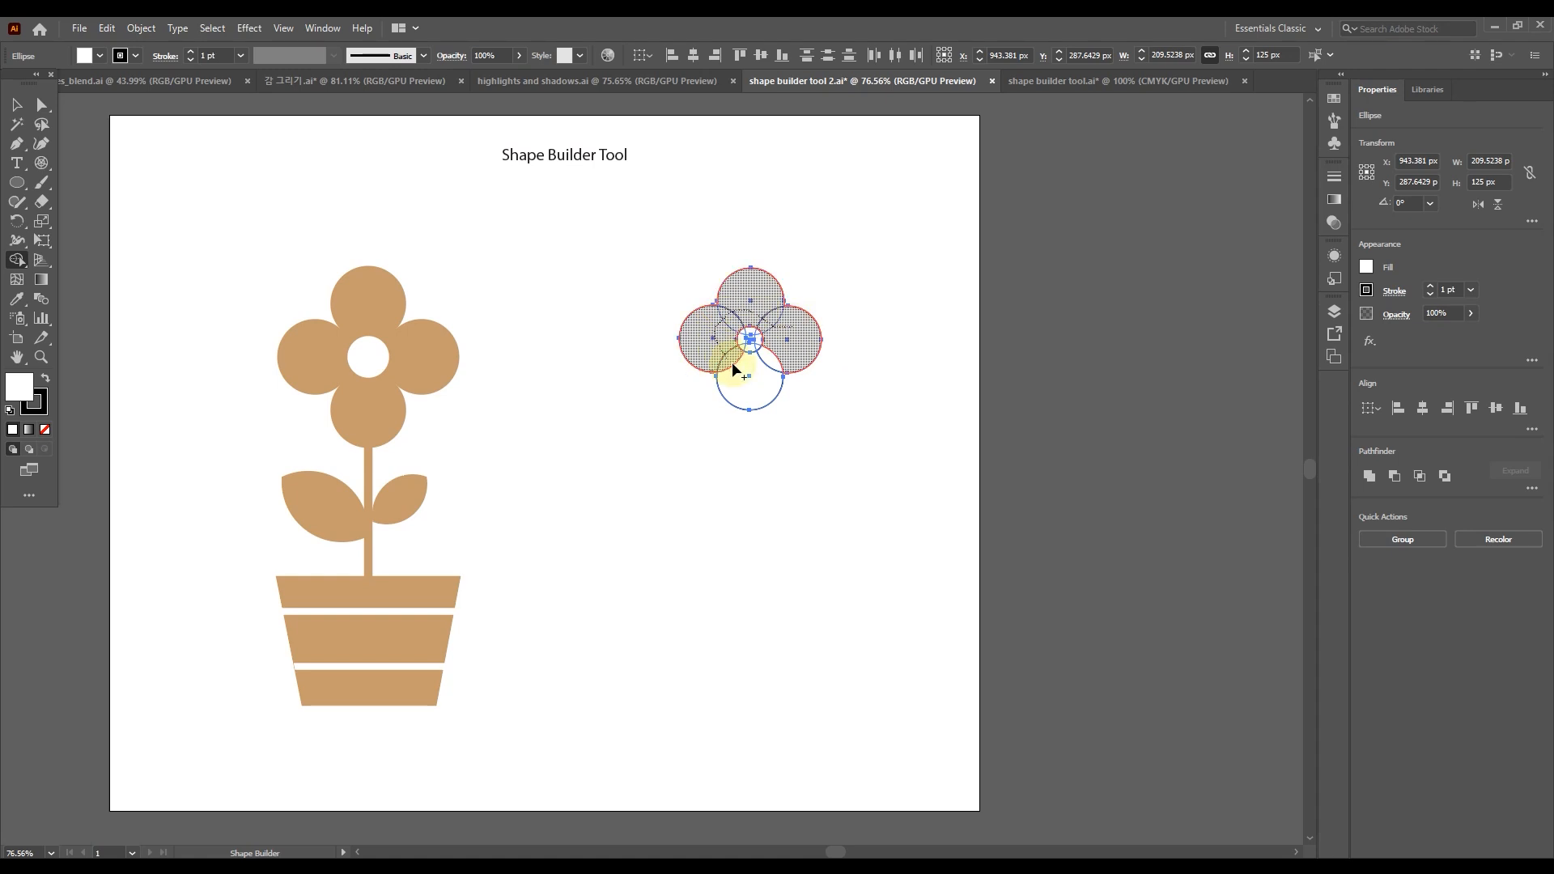
pyautogui.moveTo(774, 364); pyautogui.dragTo(782, 350)
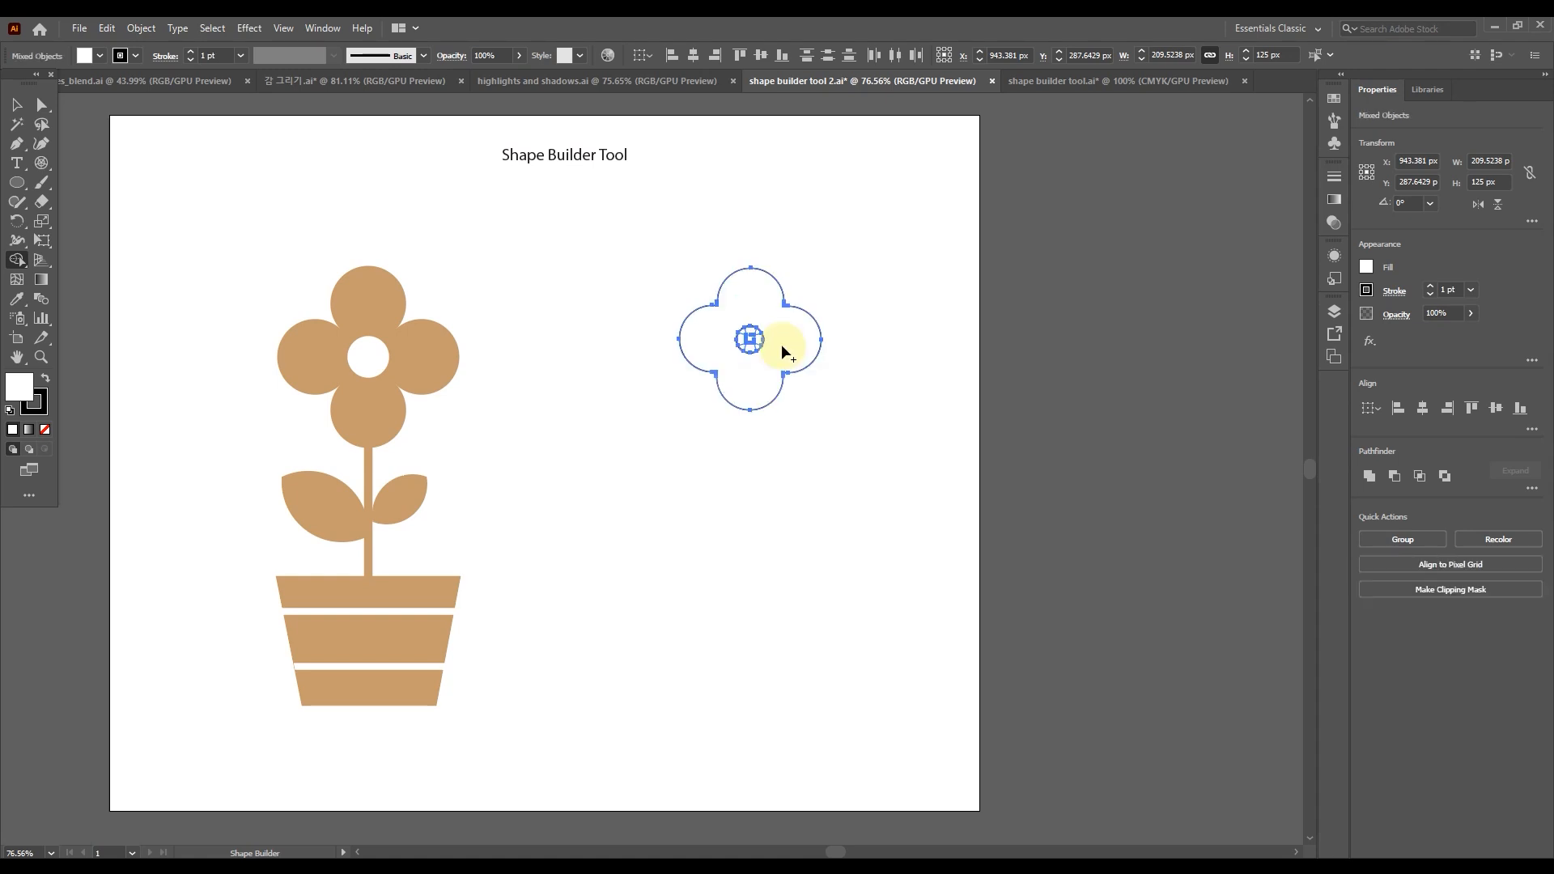
pyautogui.press('v')
pyautogui.click(478, 156)
pyautogui.click(637, 226)
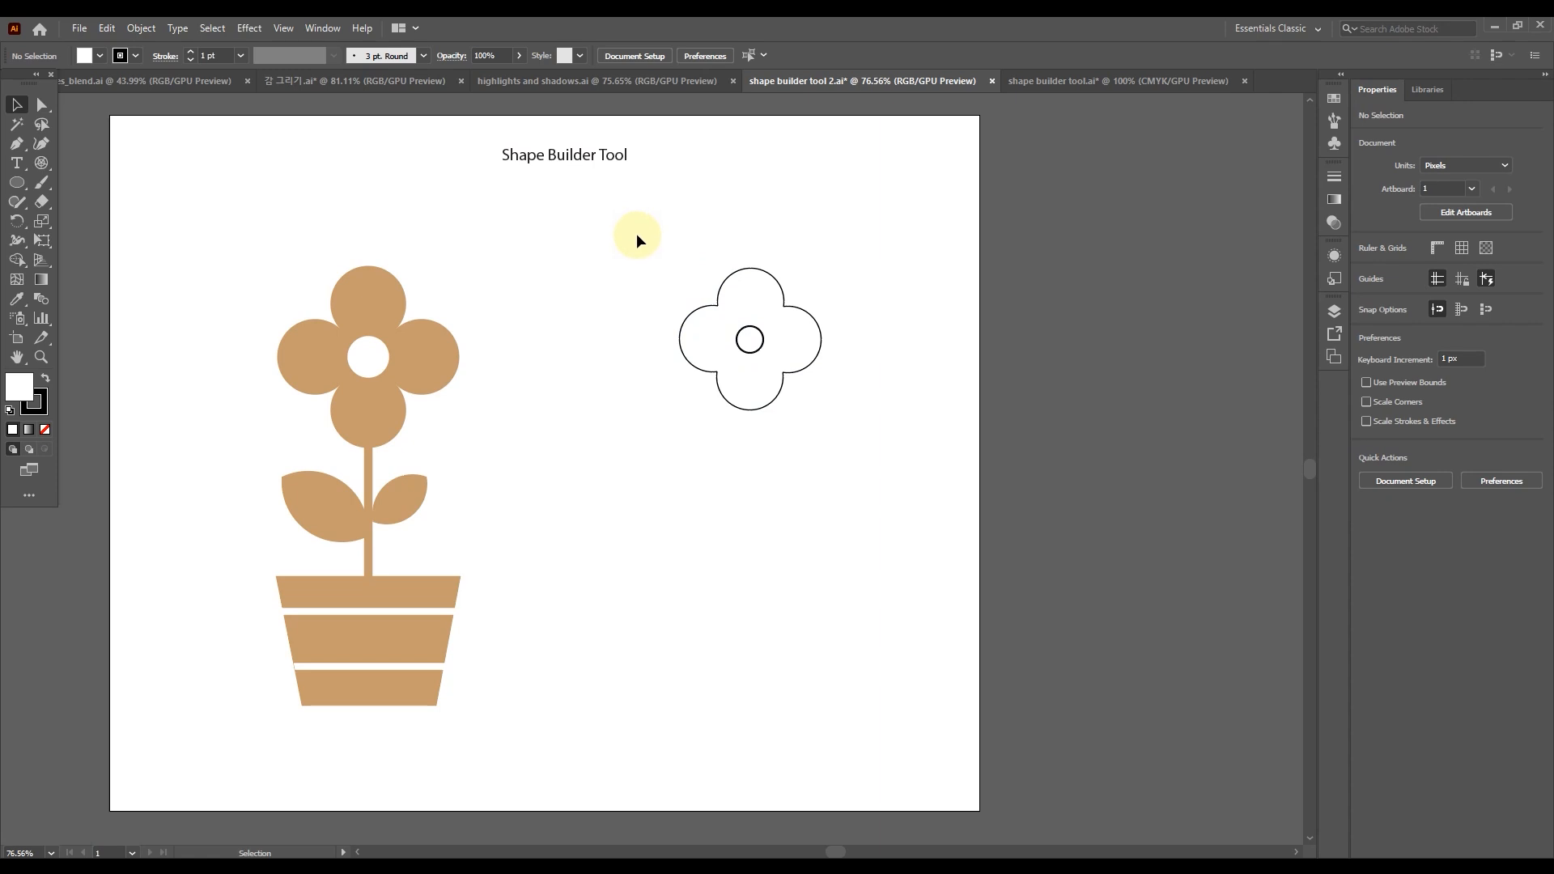
# Try shifting the merged flower outline slightly to check the centre piece, and undo the move
pyautogui.moveTo(768, 351); pyautogui.dragTo(759, 351)
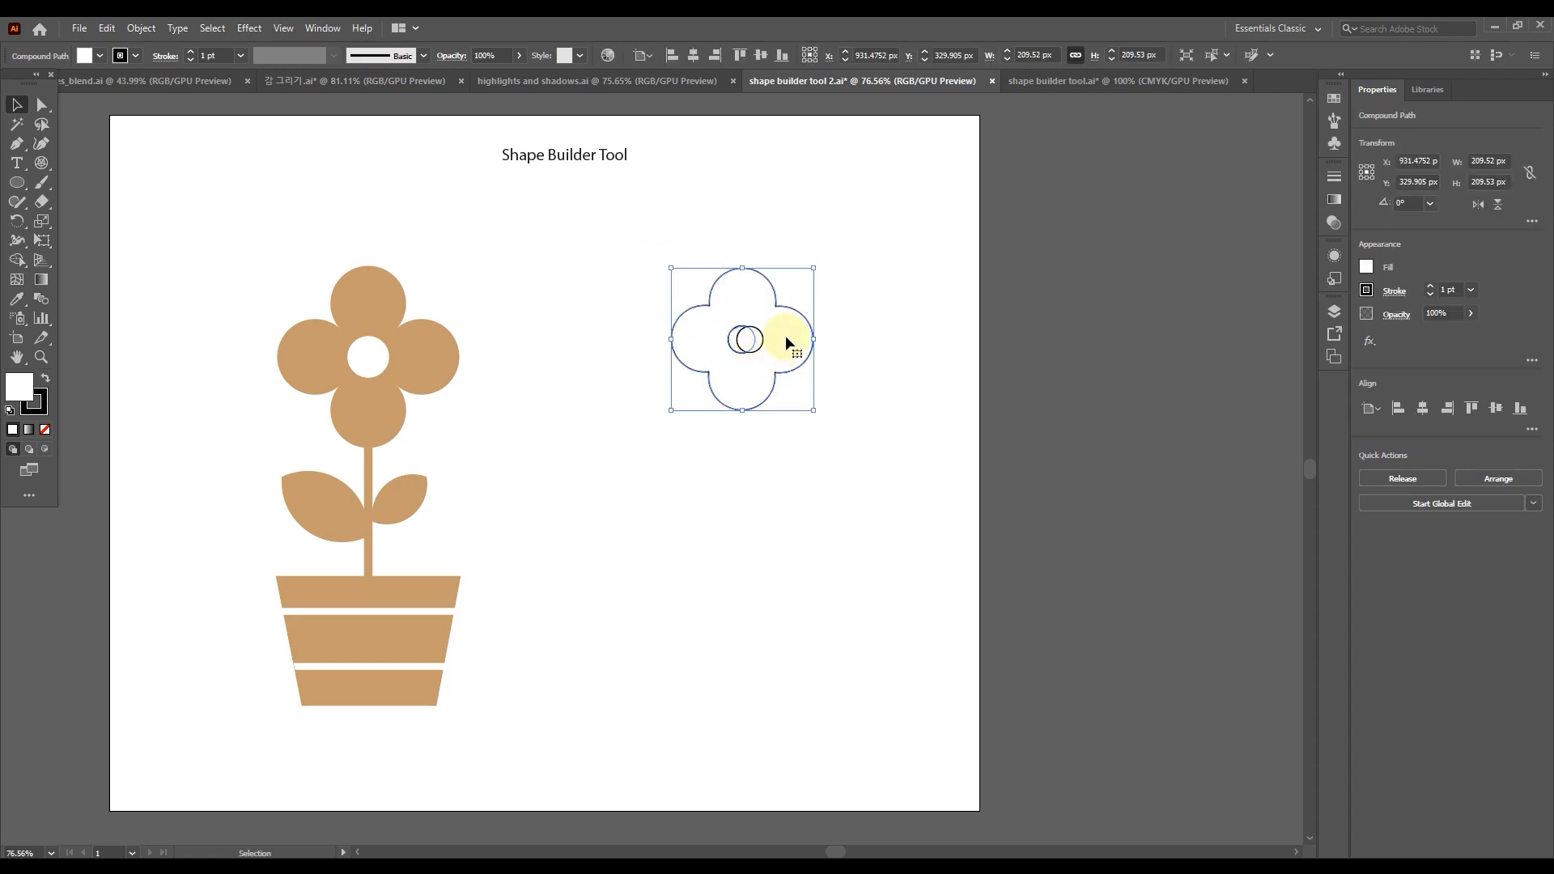
pyautogui.hotkey('ctrl', 'z')
pyautogui.click(652, 247)
# Remove all the fragments inside the flower's centre circle with the Shape Builder tool
pyautogui.moveTo(652, 247); pyautogui.dragTo(842, 437)
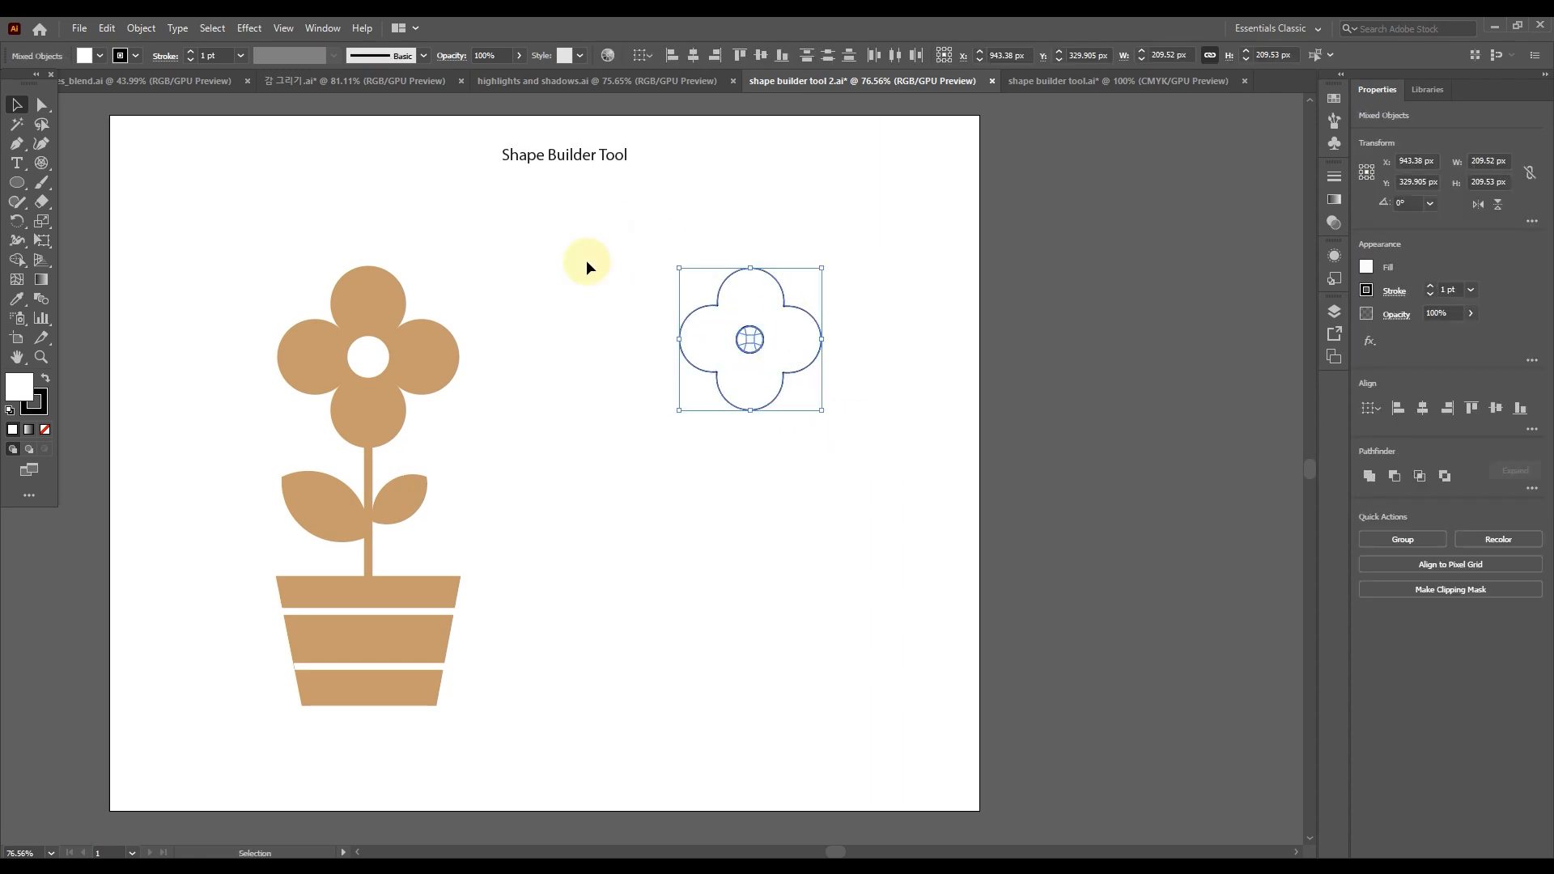
pyautogui.click(17, 261)
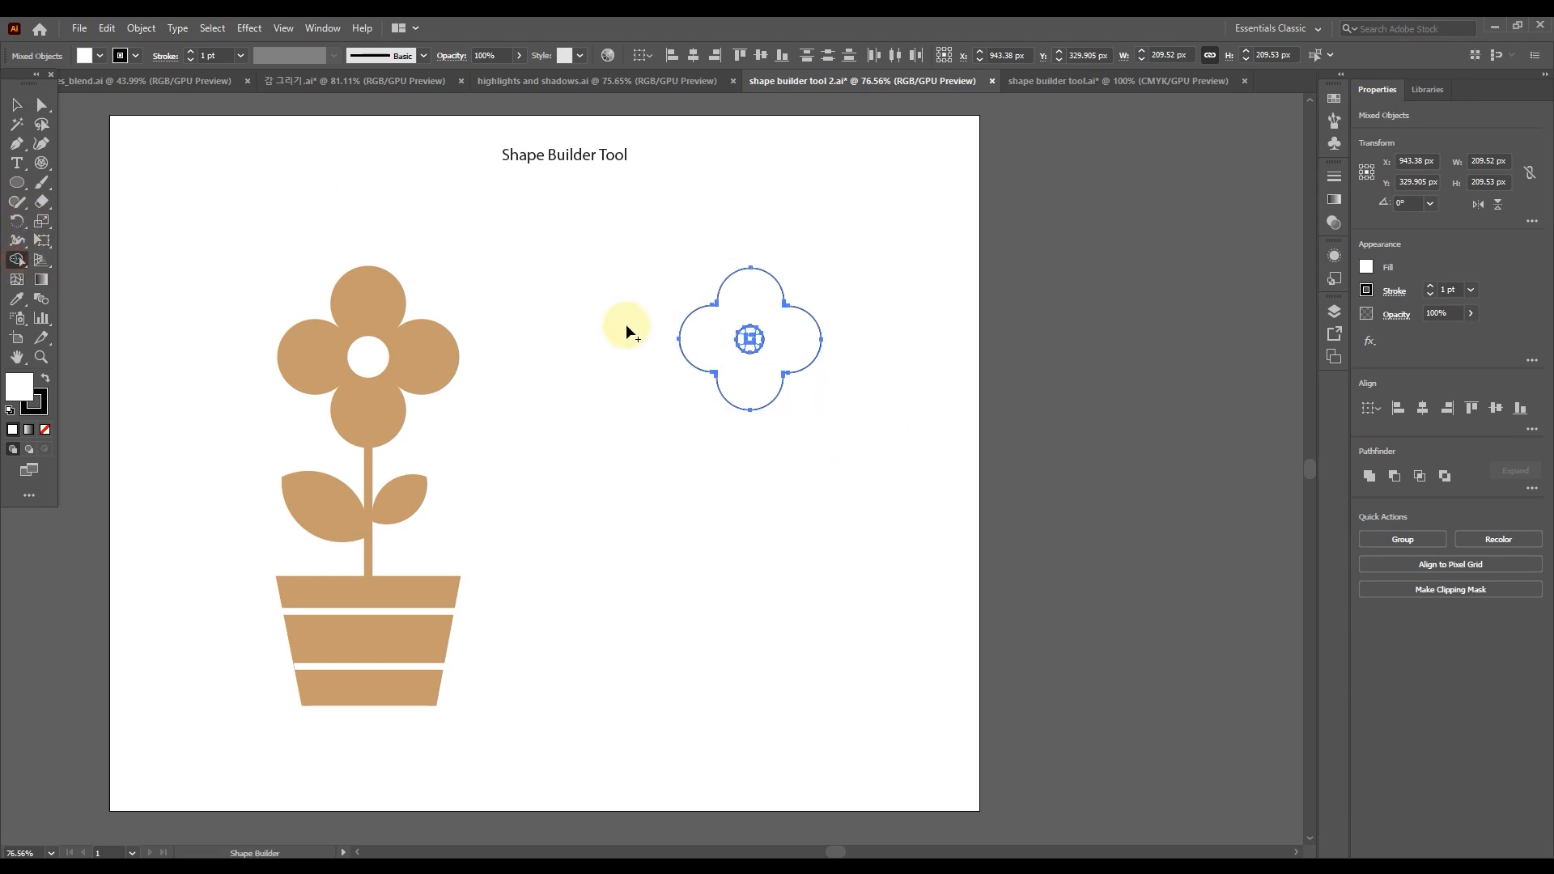
pyautogui.scroll(4, 754, 337)
pyautogui.click(767, 347)
pyautogui.keyDown('alt'); pyautogui.click(763, 319); pyautogui.keyUp('alt')
pyautogui.keyDown('alt'); pyautogui.click(743, 317); pyautogui.keyUp('alt')
pyautogui.keyDown('alt'); pyautogui.click(718, 316); pyautogui.keyUp('alt')
pyautogui.keyDown('alt'); pyautogui.click(709, 336); pyautogui.keyUp('alt')
pyautogui.keyDown('alt'); pyautogui.click(747, 339); pyautogui.keyUp('alt')
pyautogui.keyDown('alt'); pyautogui.moveTo(712, 371); pyautogui.dragTo(769, 374); pyautogui.keyUp('alt')
pyautogui.click(16, 104)
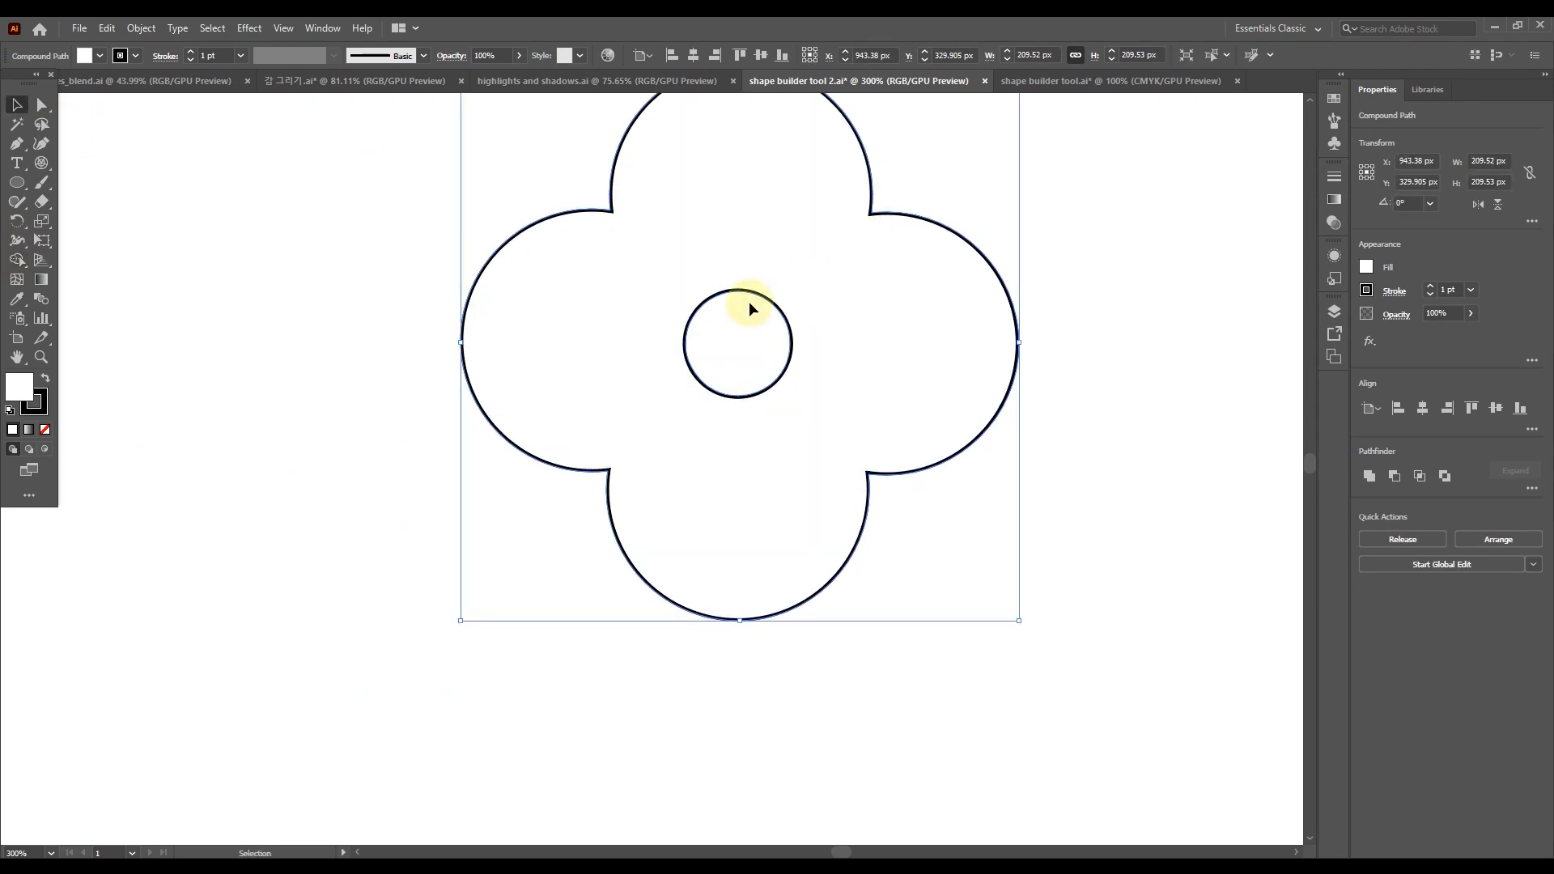
pyautogui.scroll(-3, 711, 303)
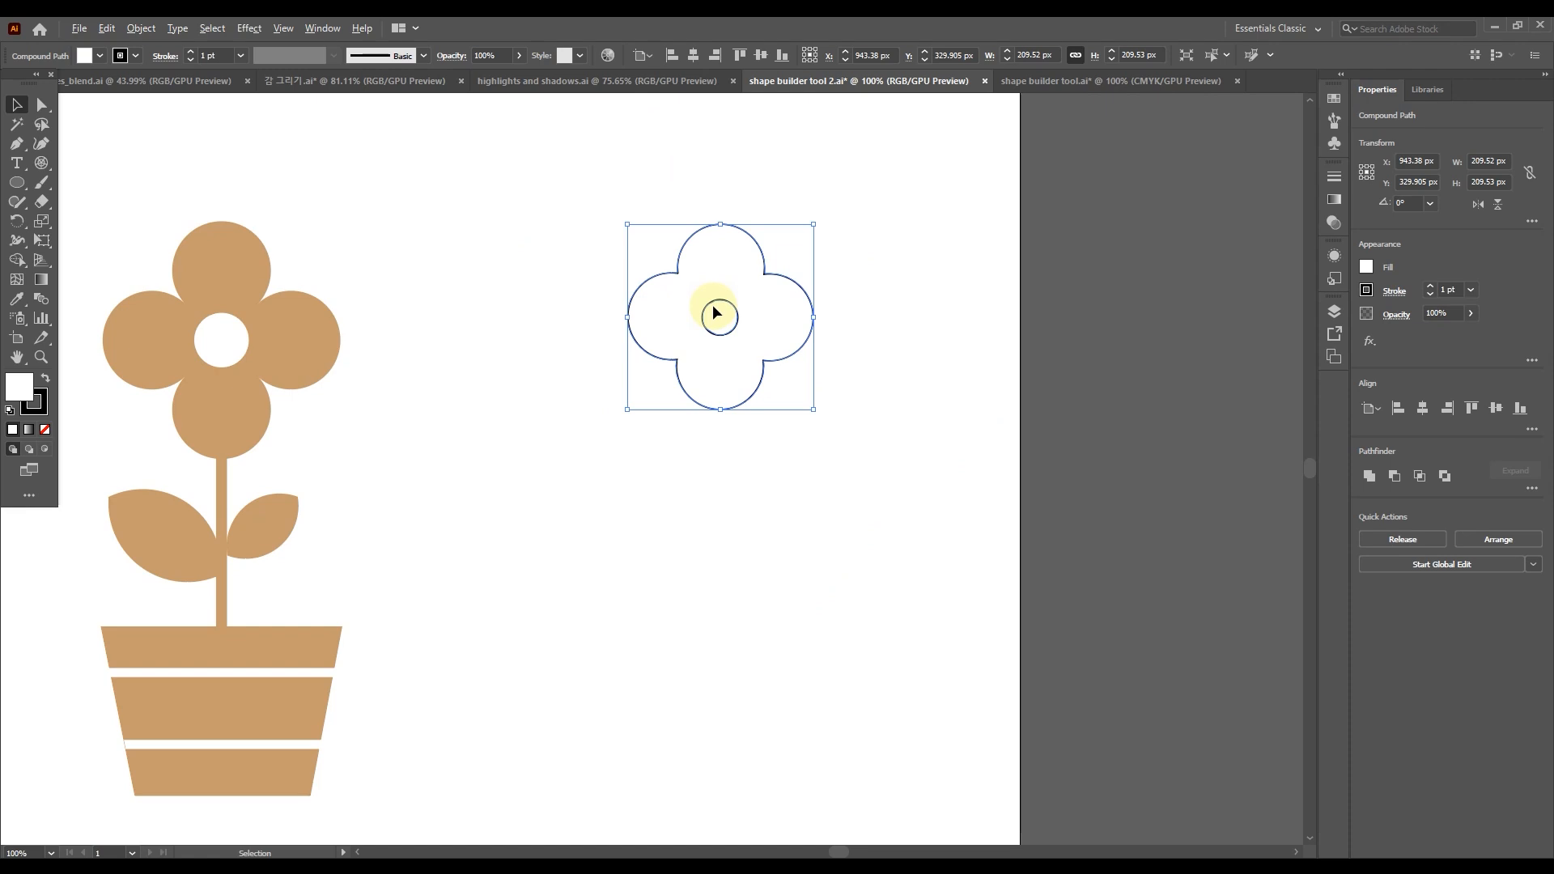
pyautogui.click(581, 227)
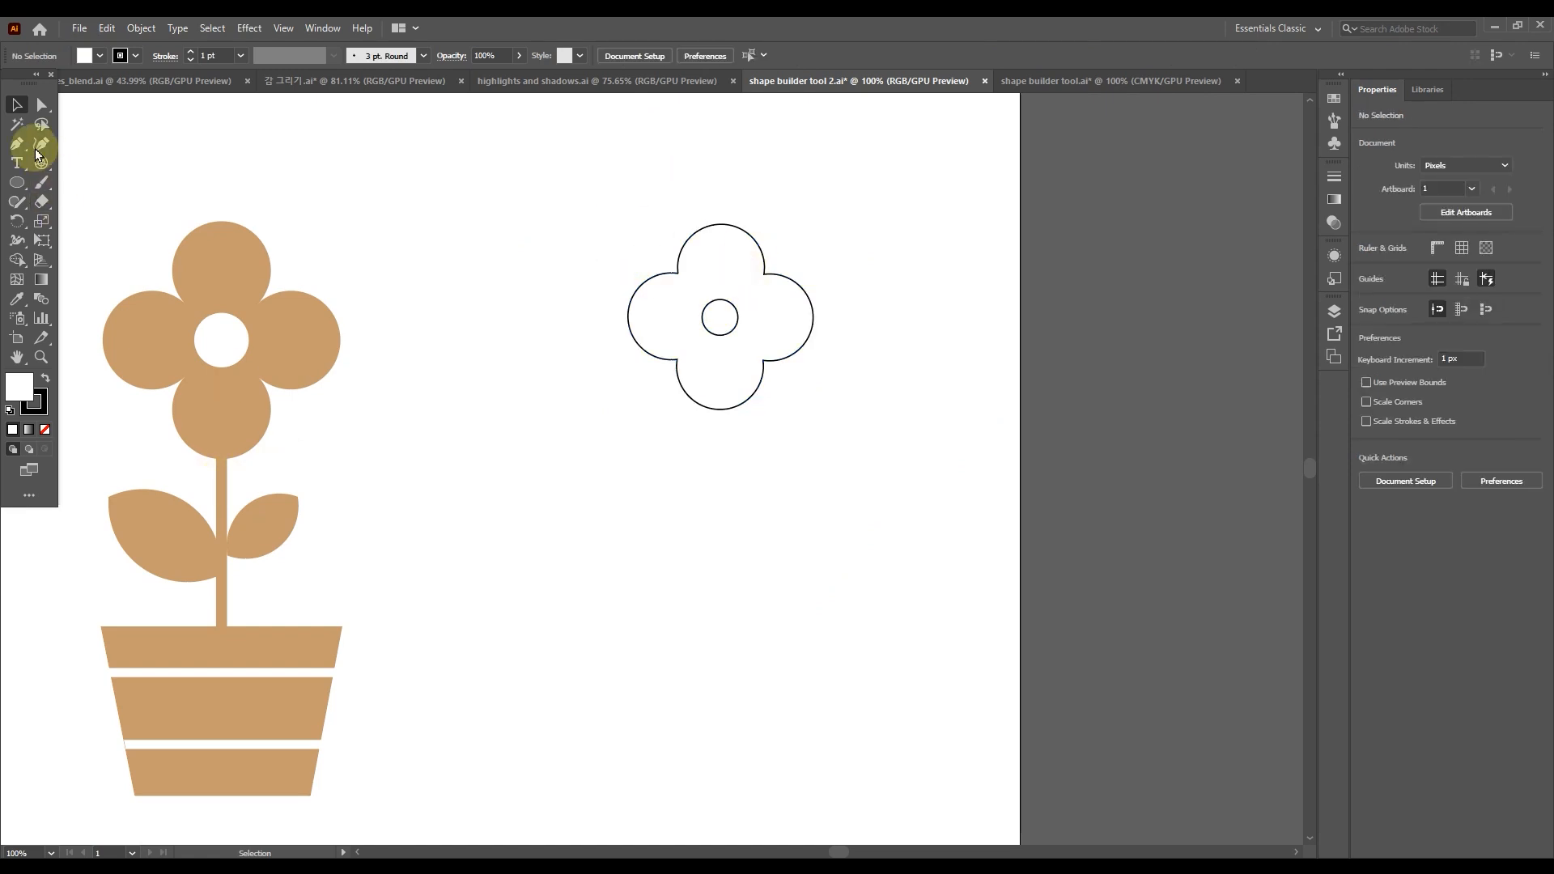
# Draw a tall, narrow rectangle as the stem below the flower and align both on their horizontal centres
pyautogui.moveTo(27, 186); pyautogui.dragTo(83, 180)
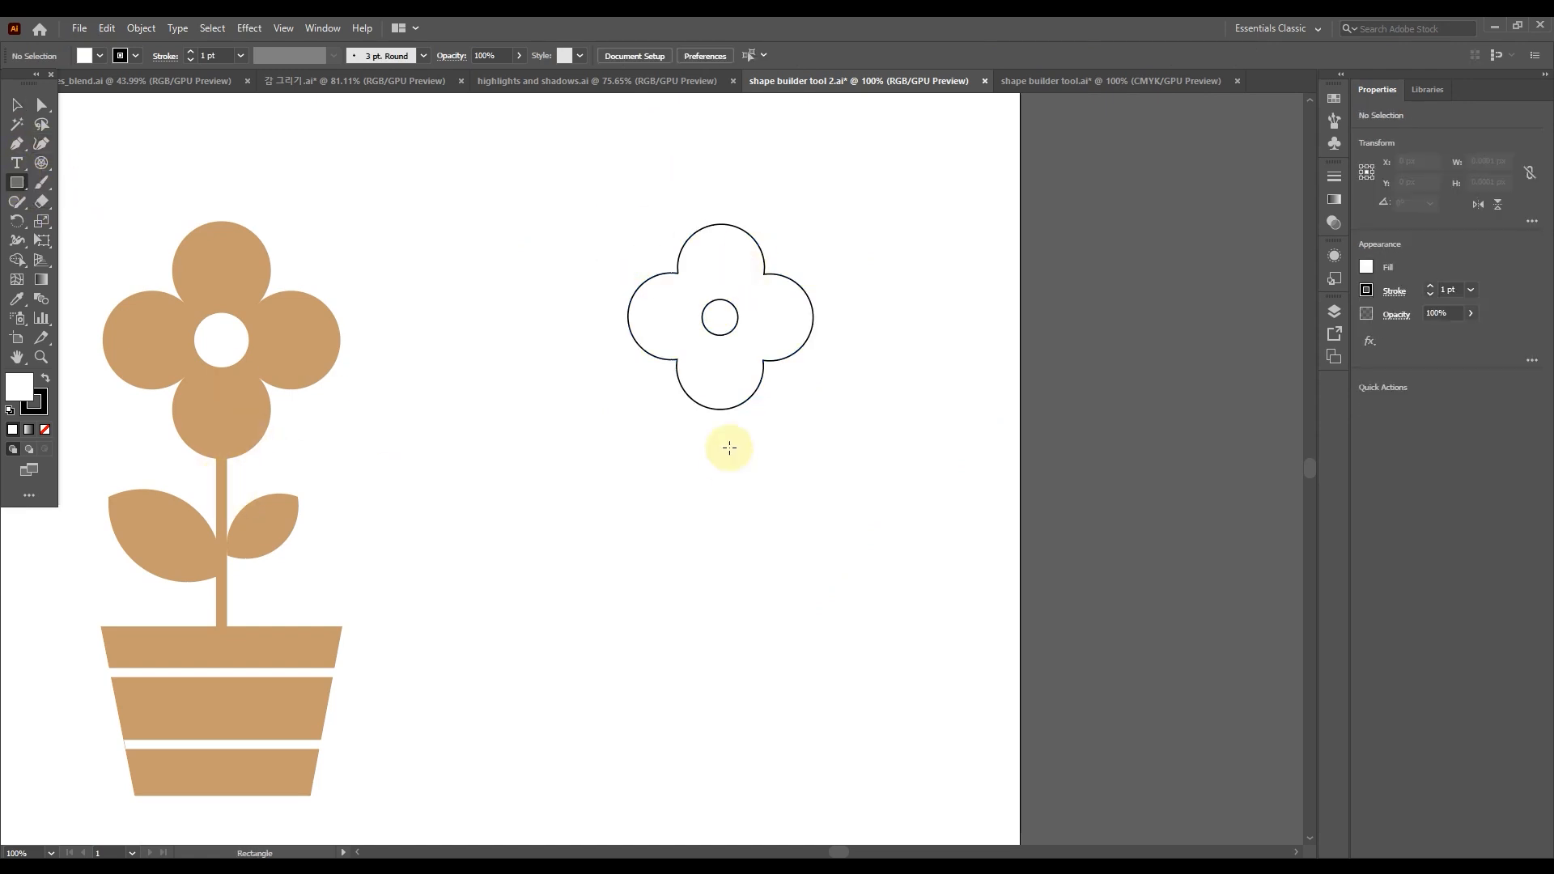
pyautogui.moveTo(716, 405); pyautogui.dragTo(726, 640)
pyautogui.press('v')
pyautogui.moveTo(536, 219); pyautogui.dragTo(888, 599)
pyautogui.click(693, 55)
pyautogui.click(890, 442)
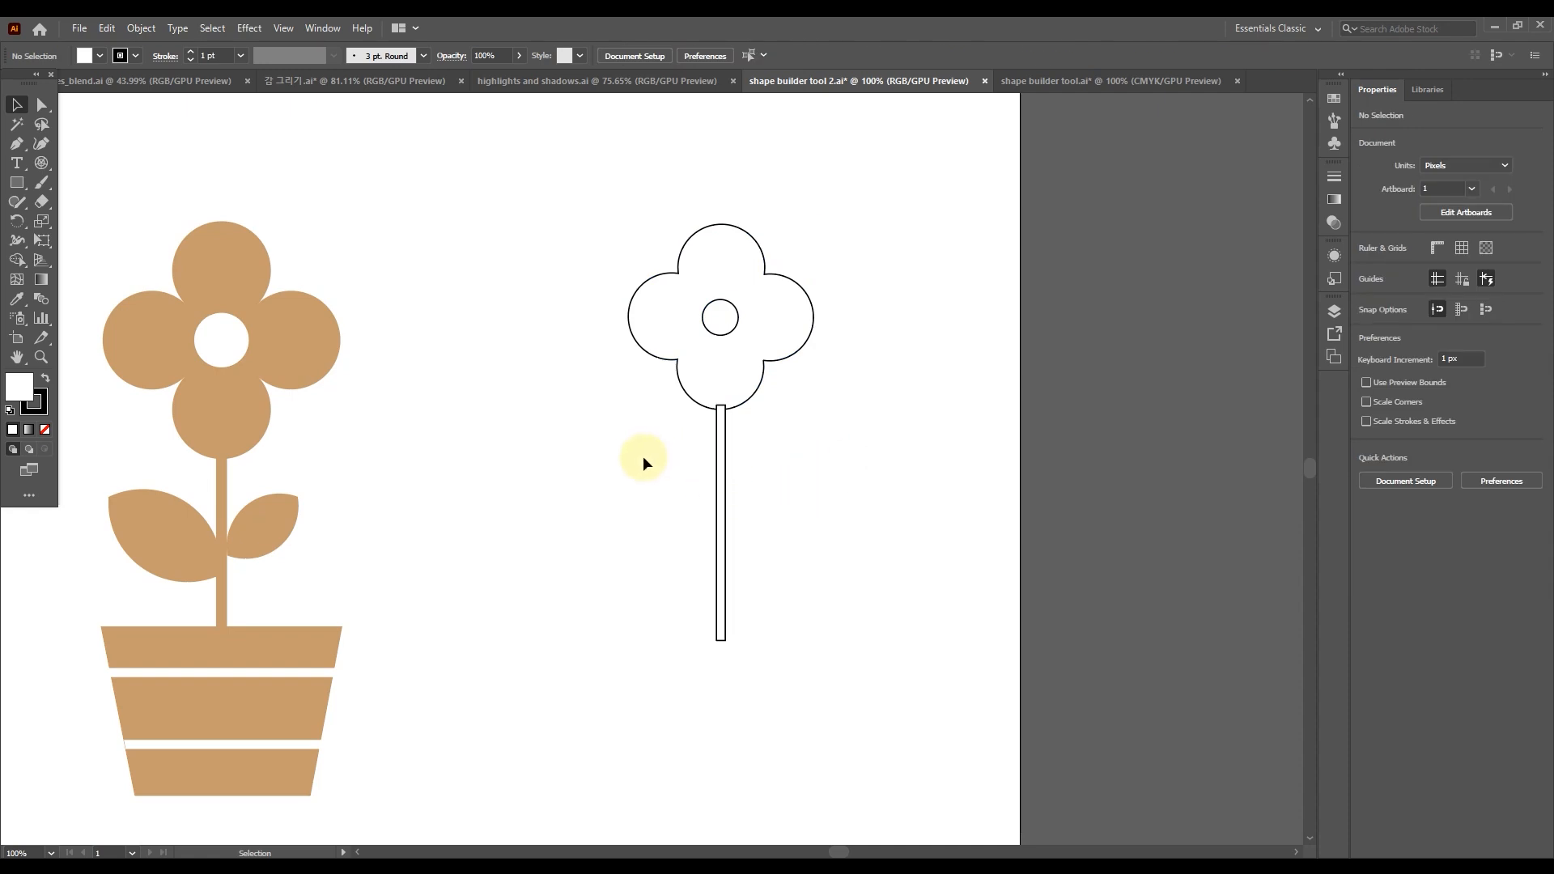
# Draw an ellipse about 82 by 99 px beside the stem on its right as the leaf base
pyautogui.click(17, 183)
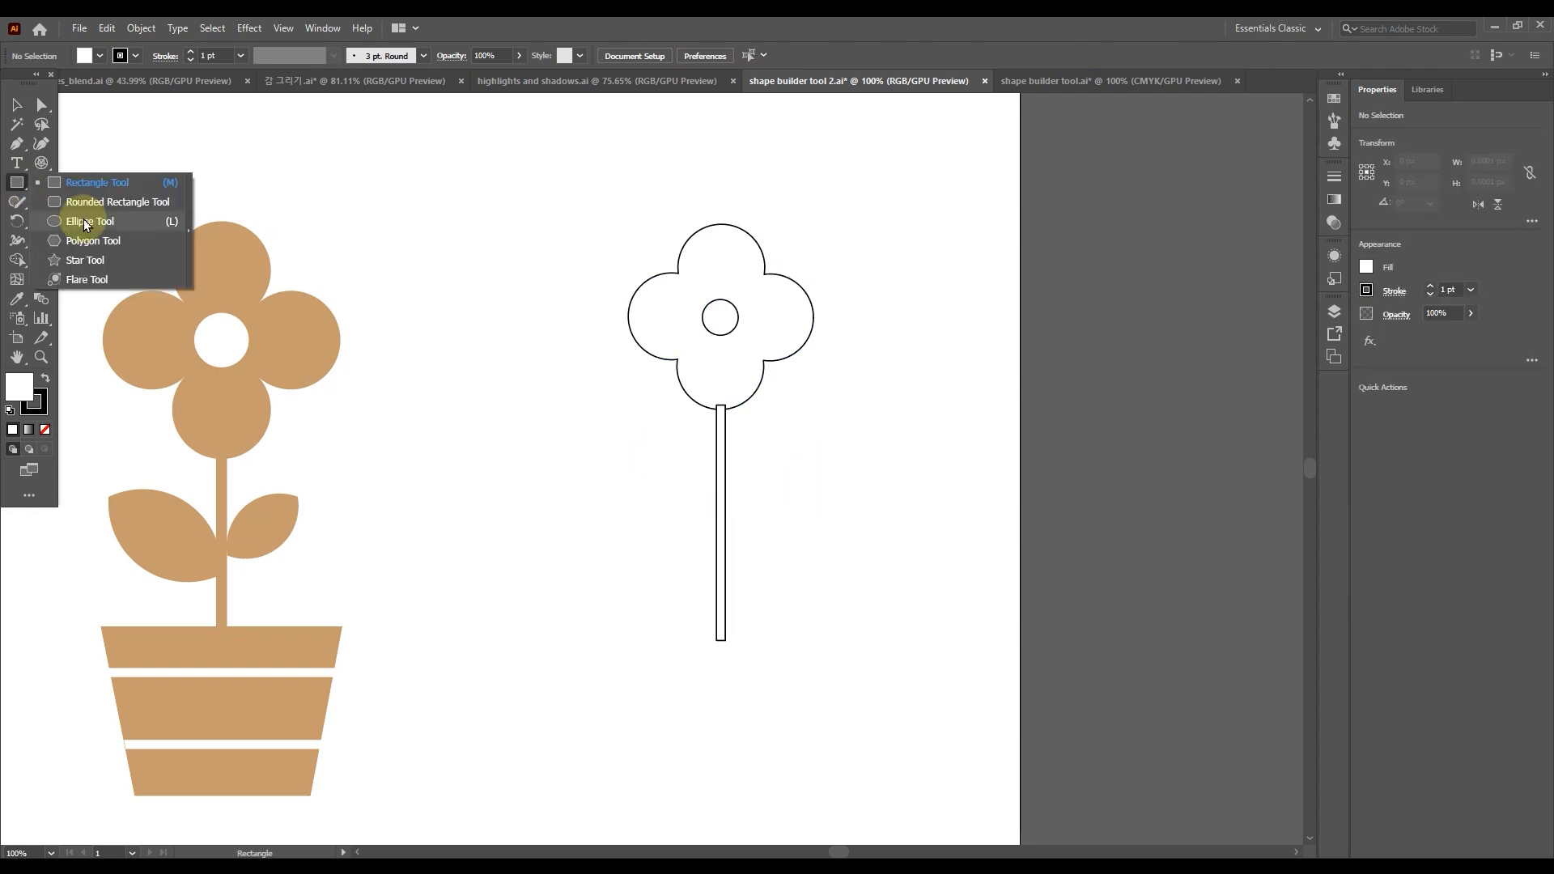
pyautogui.click(85, 223)
pyautogui.moveTo(819, 453); pyautogui.dragTo(748, 540)
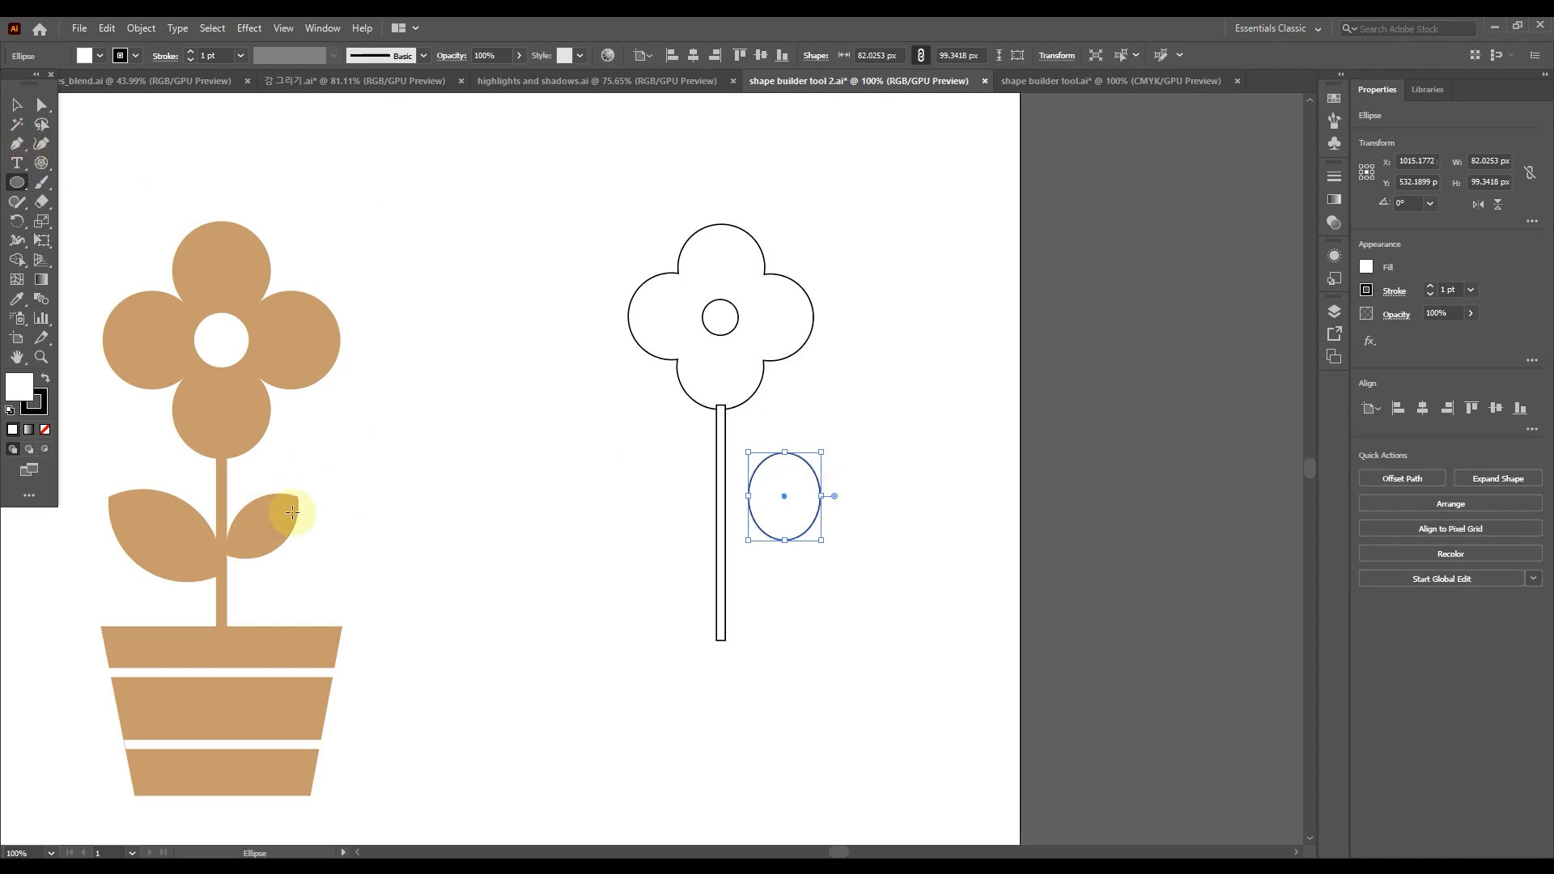
# Convert the ellipse's top and bottom anchor points to sharp corners to form a leaf
pyautogui.click(16, 144)
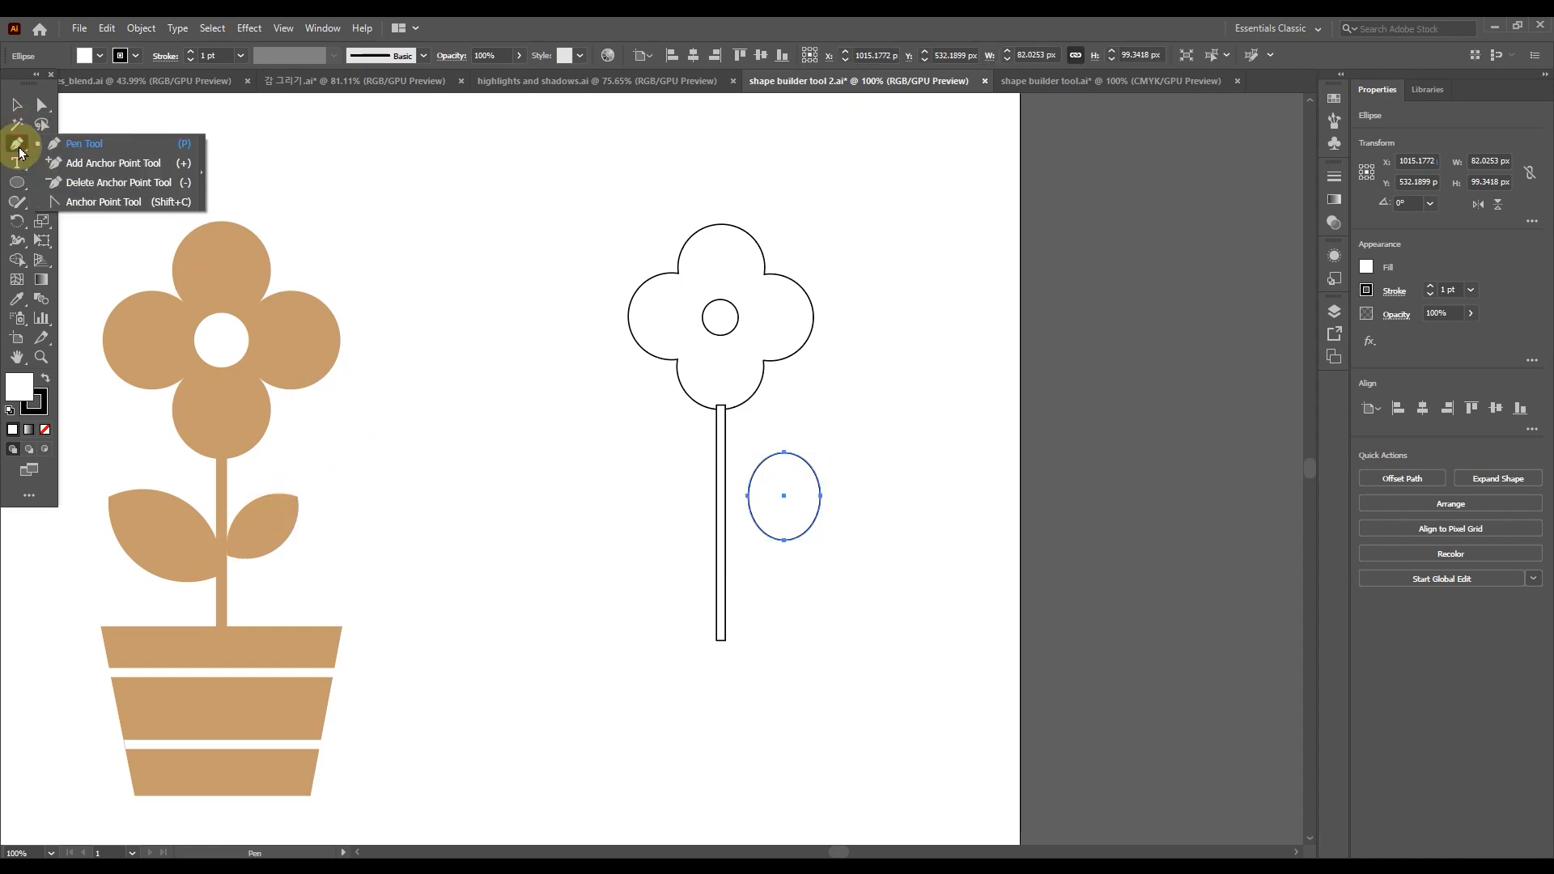
pyautogui.click(84, 203)
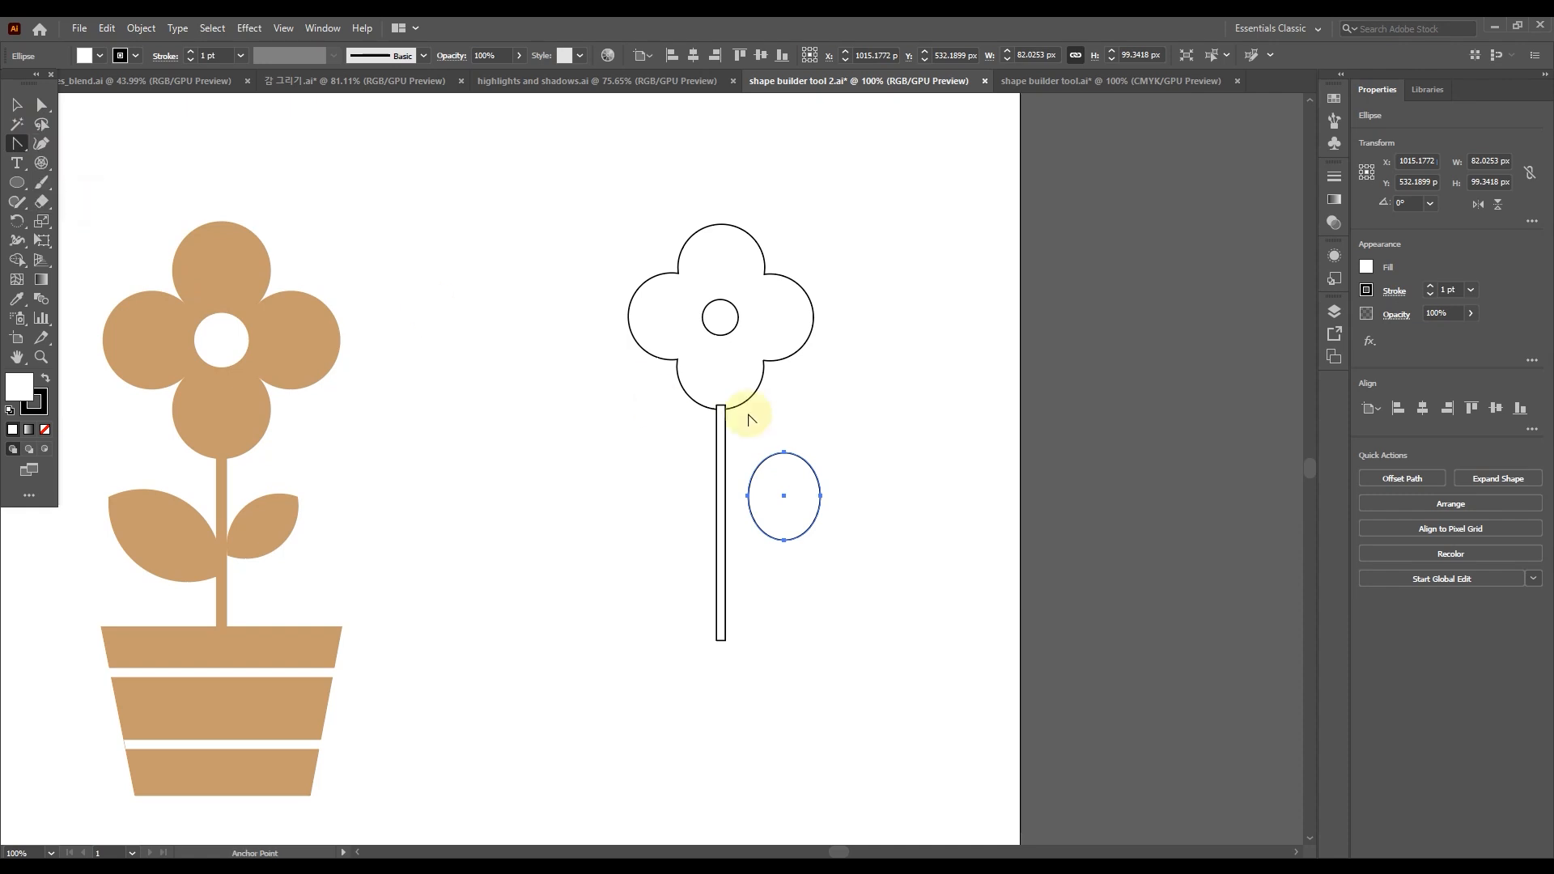
pyautogui.click(784, 453)
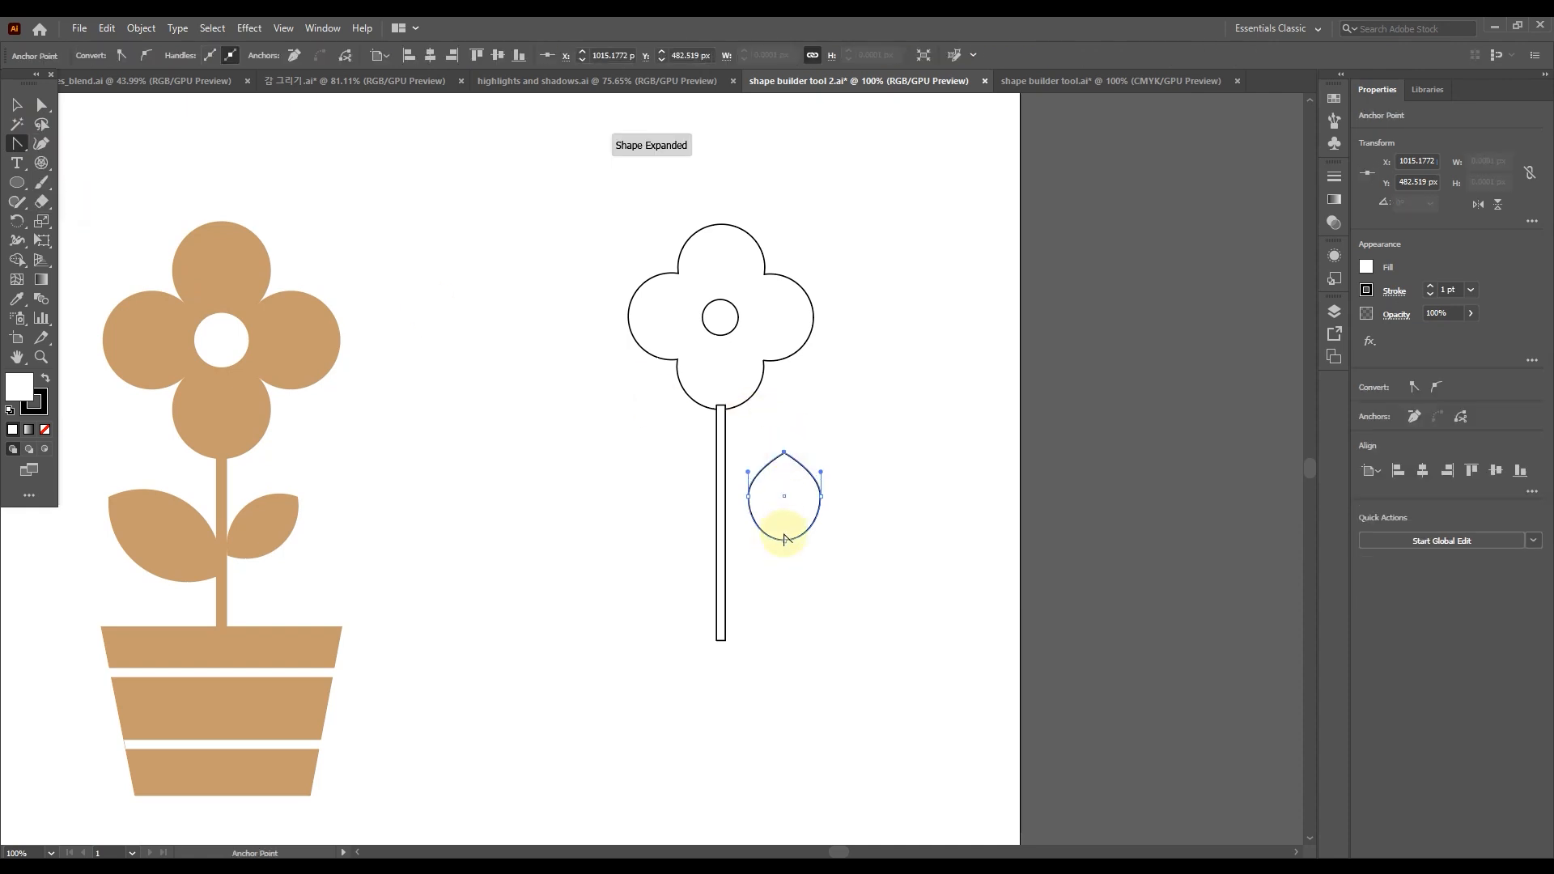
pyautogui.click(784, 540)
pyautogui.press('v')
pyautogui.click(38, 103)
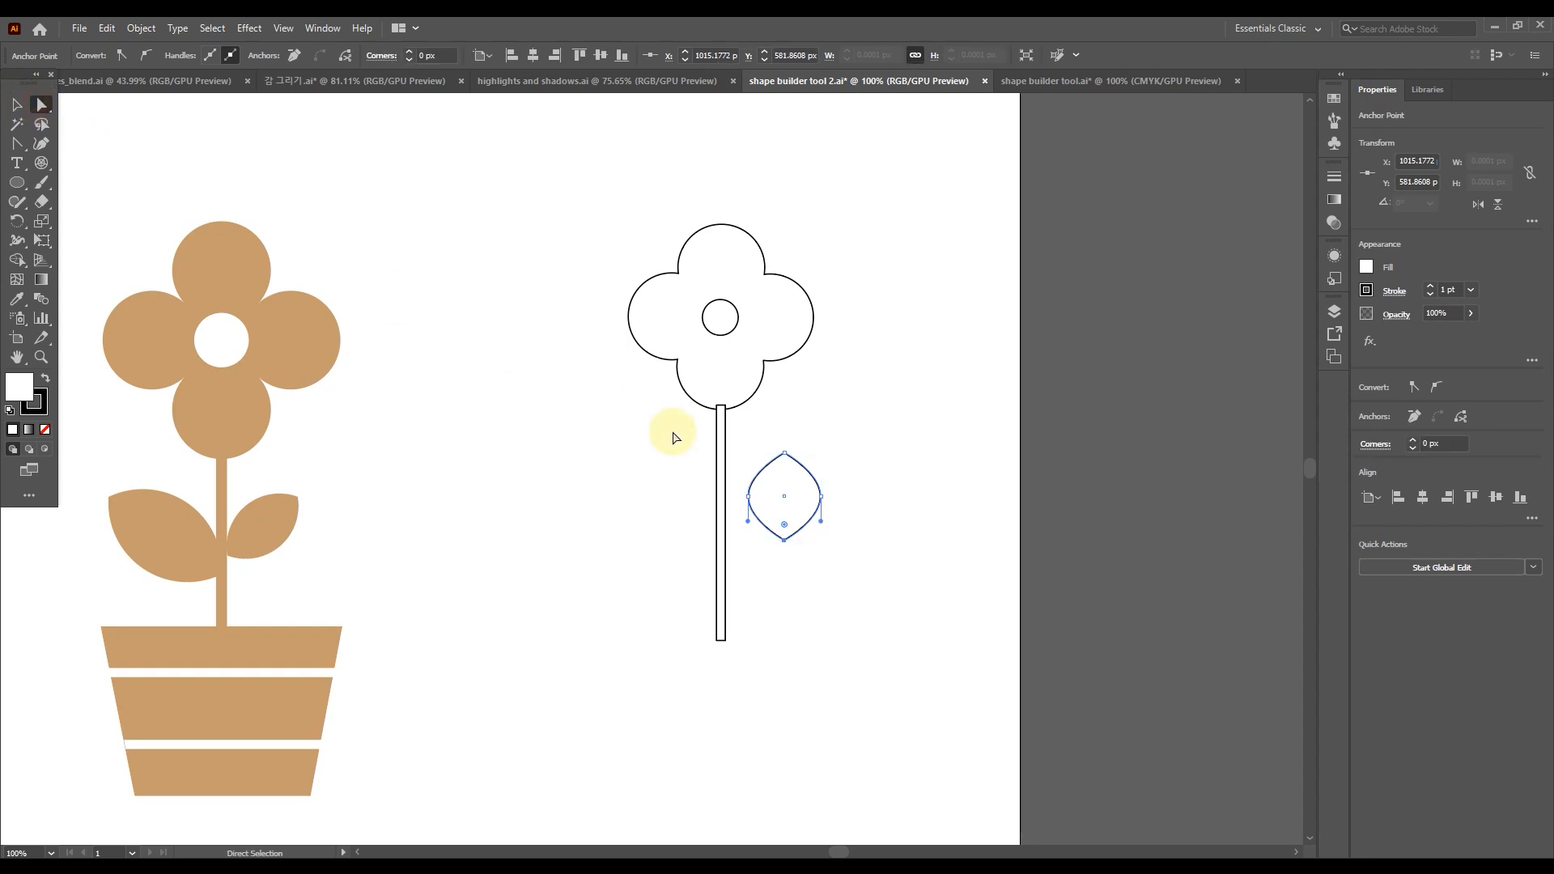
# Angle and fit the leaf against the stem's right side, with a larger leaf attached on the left
pyautogui.click(17, 104)
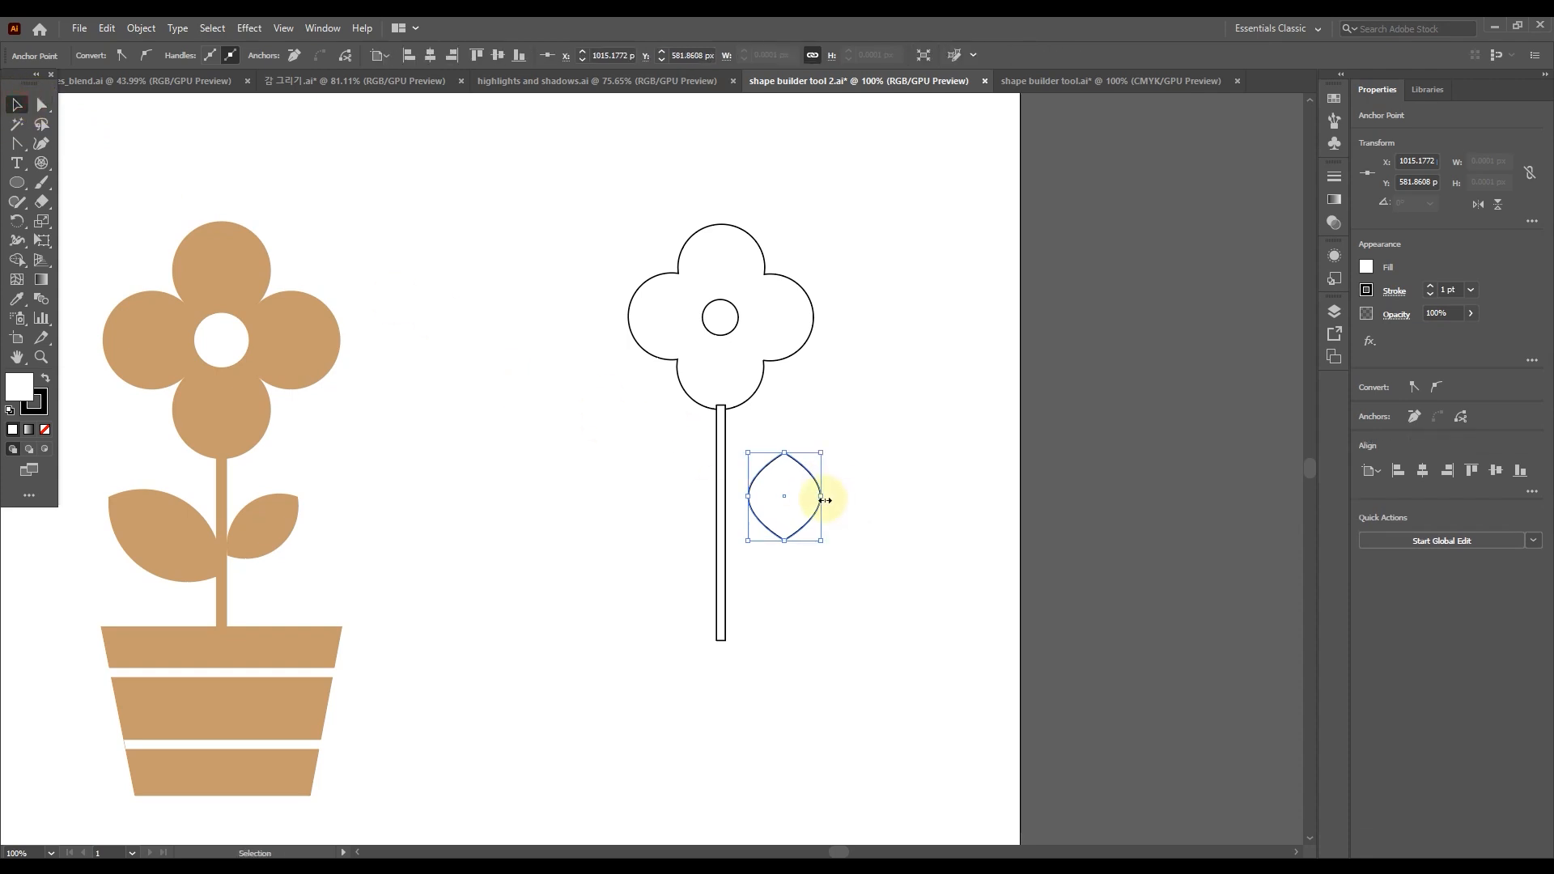
pyautogui.moveTo(824, 498); pyautogui.dragTo(569, 451)
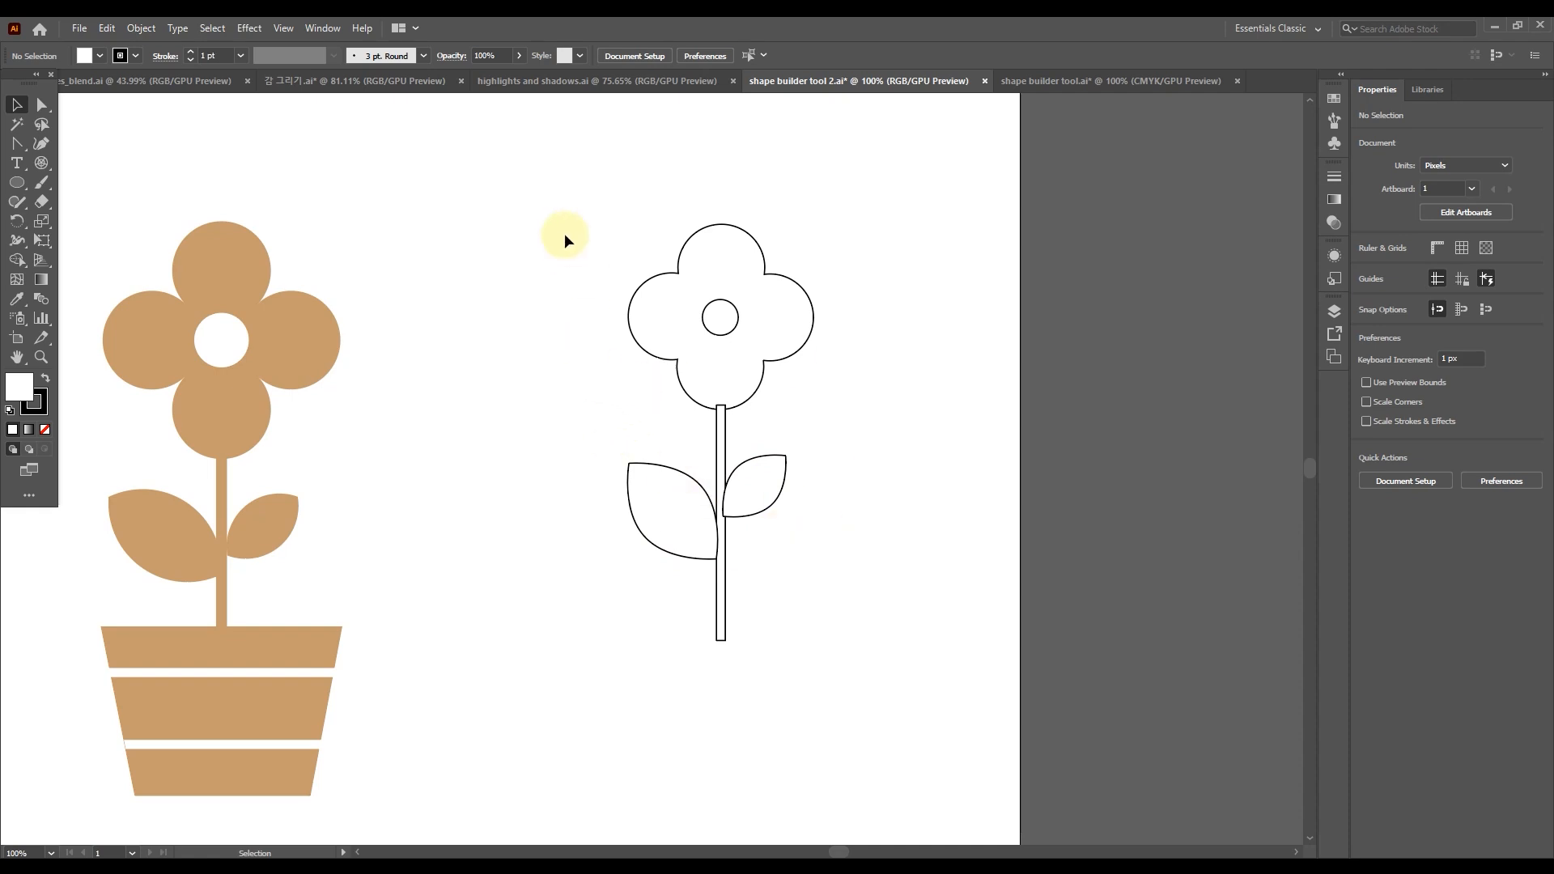
# Merge the flower, stem and both leaves into one shape with the Shape Builder tool
pyautogui.moveTo(575, 361); pyautogui.dragTo(890, 645)
pyautogui.click(23, 263)
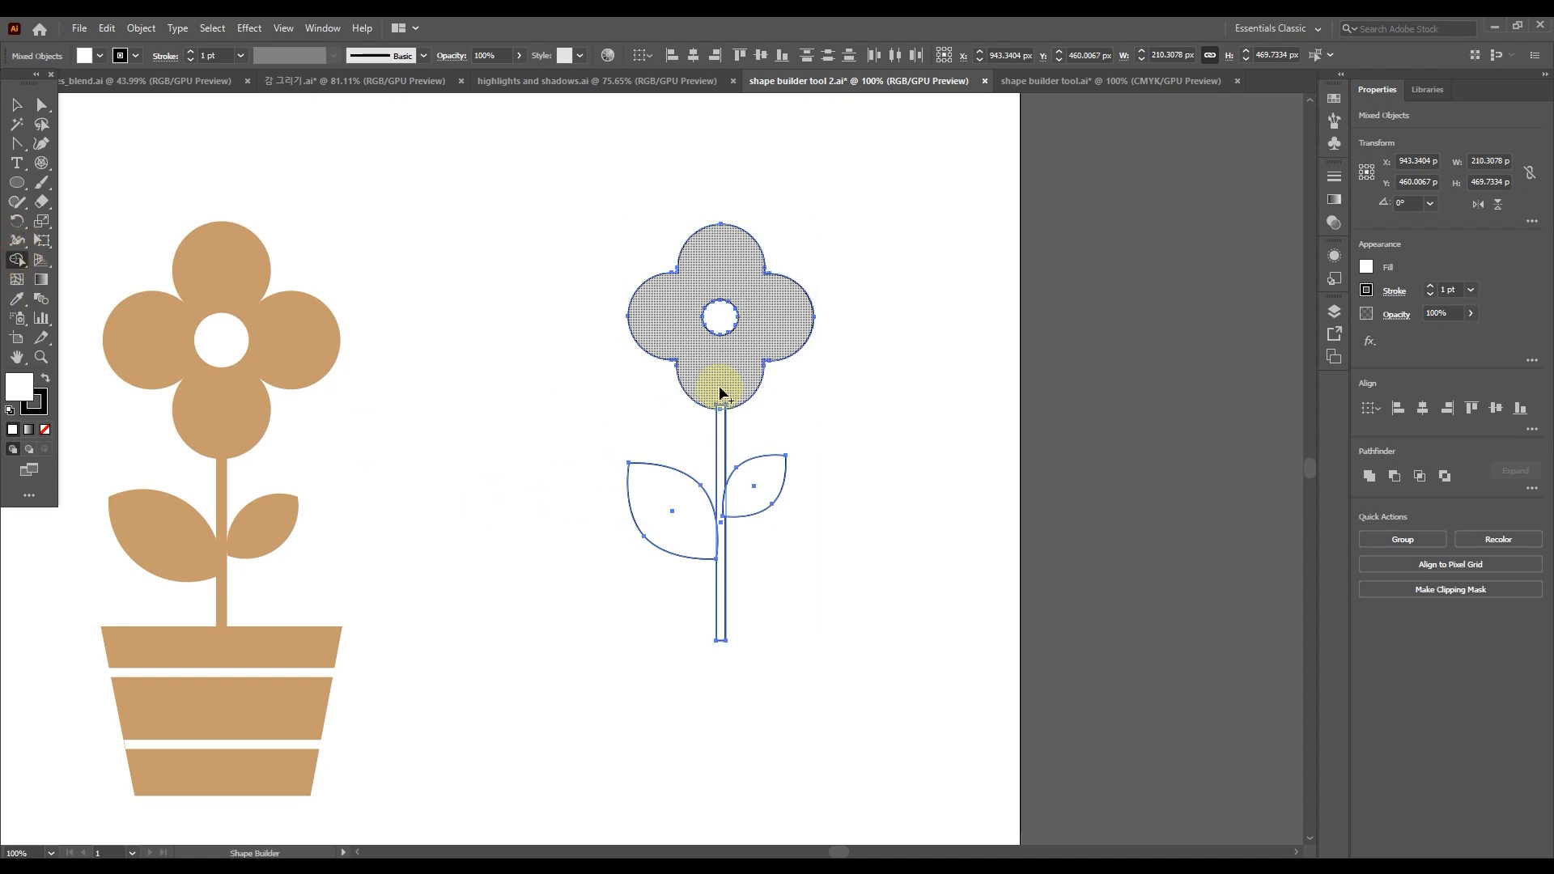
pyautogui.moveTo(721, 409); pyautogui.dragTo(725, 543)
pyautogui.click(17, 104)
pyautogui.click(510, 318)
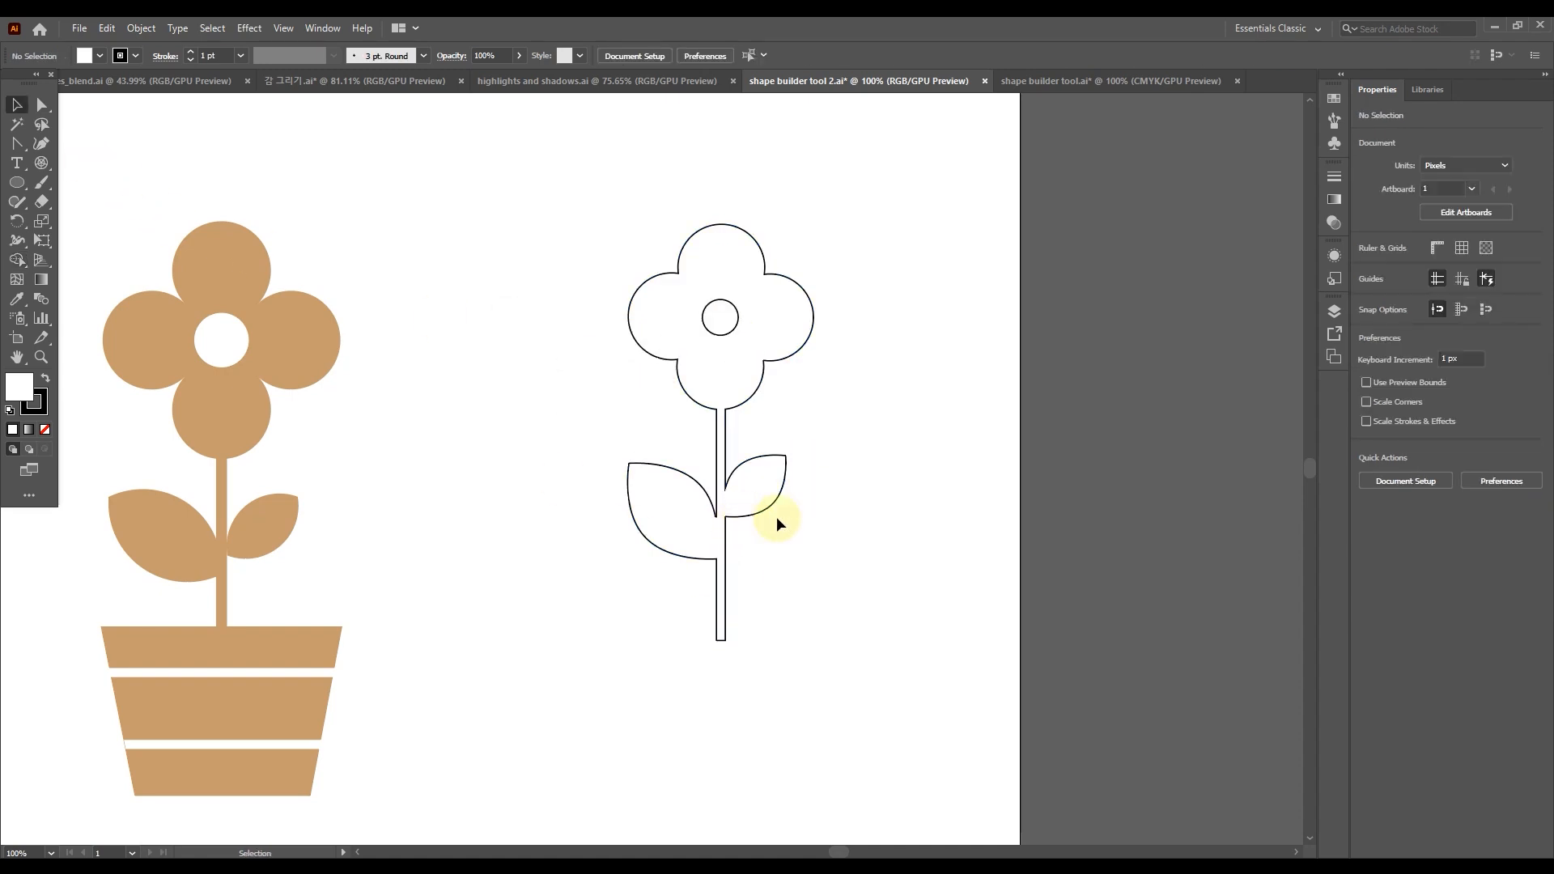
# Draw a rectangle about 215 px wide over the stem's lower end as the base of the pot
pyautogui.scroll(-3, 794, 553)
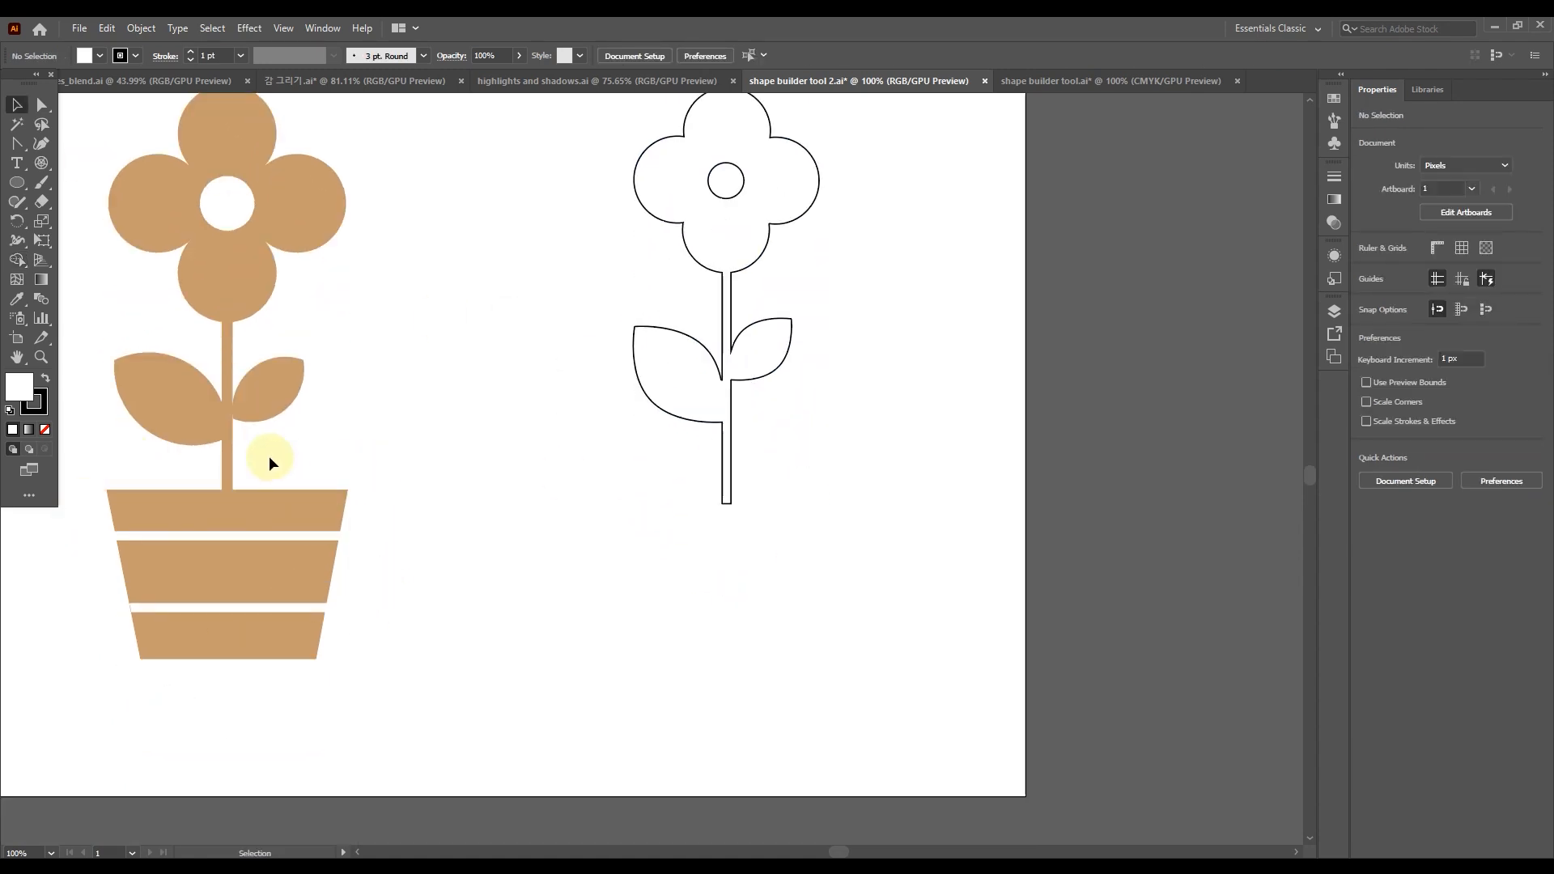
pyautogui.click(16, 185)
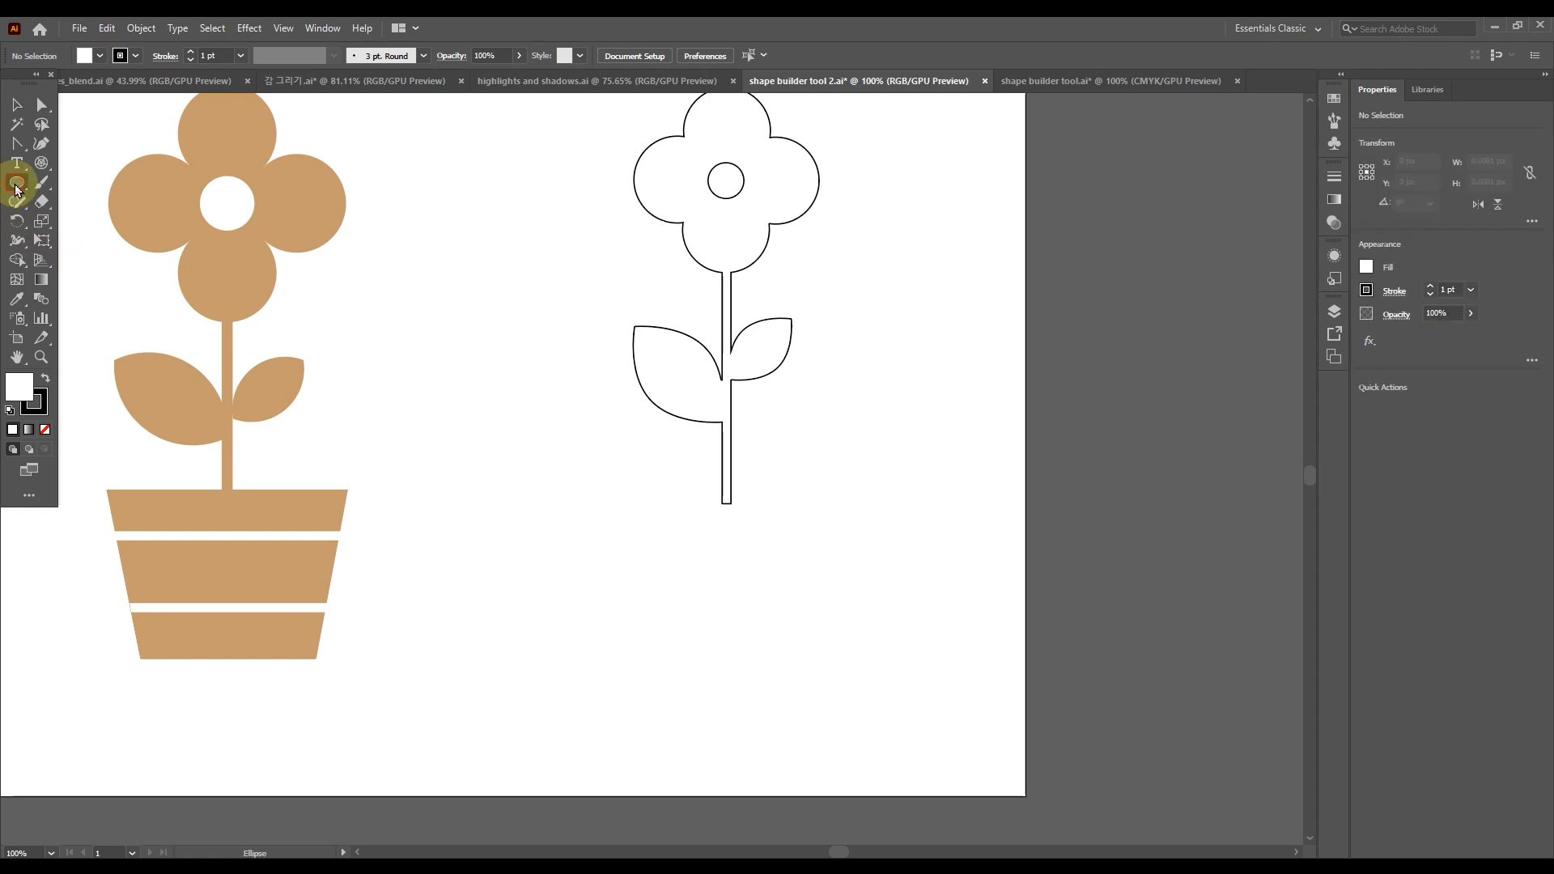
pyautogui.click(90, 183)
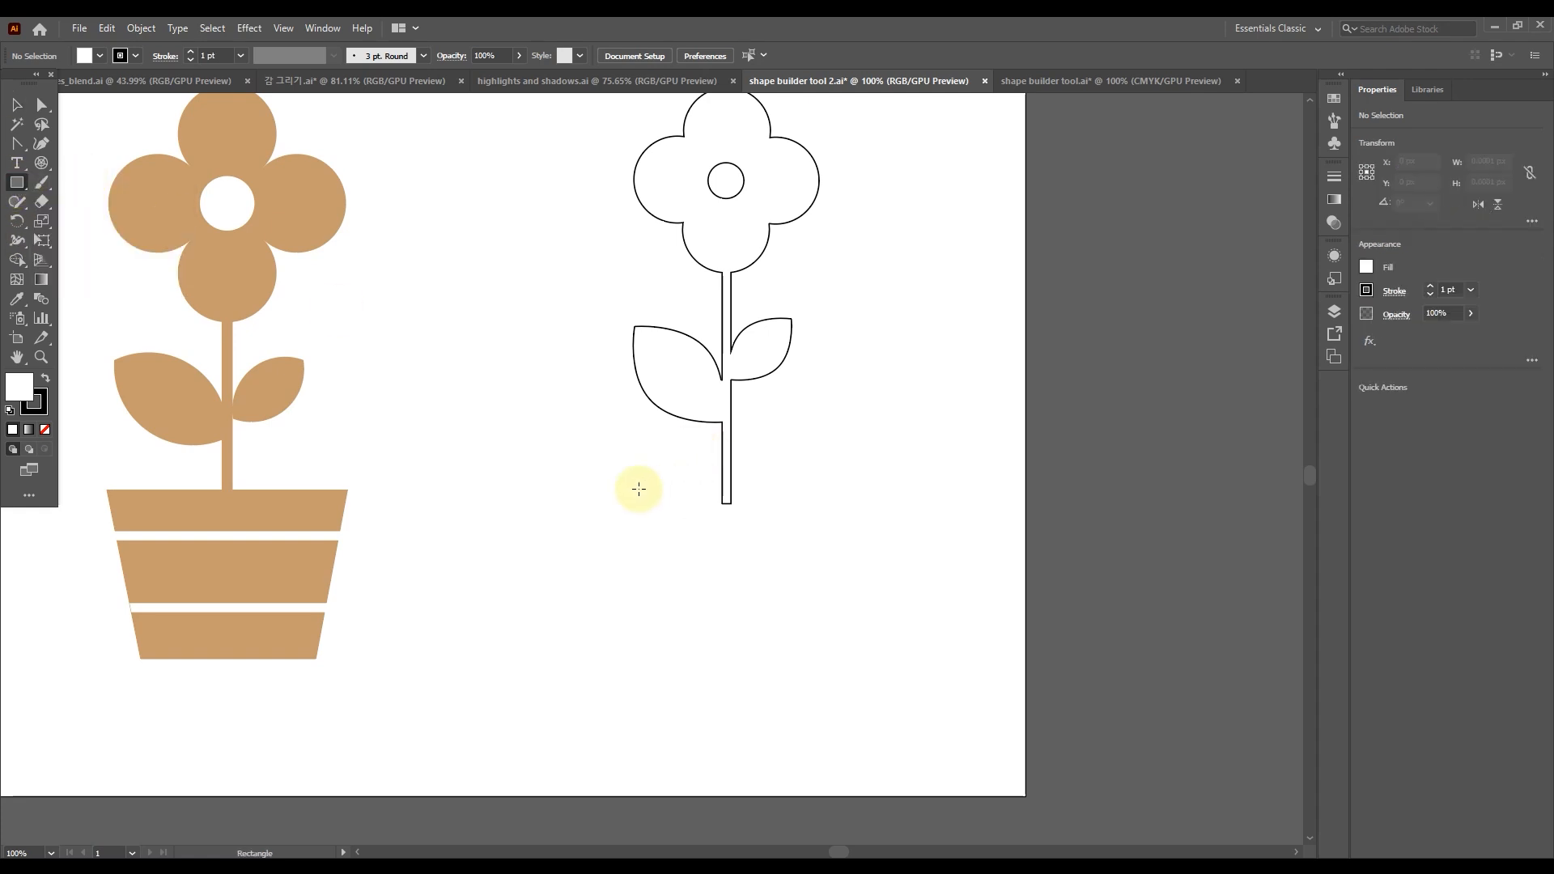
pyautogui.moveTo(632, 496); pyautogui.dragTo(822, 657)
# Align the flower and the pot rectangle on their horizontal centers
pyautogui.click(16, 104)
pyautogui.moveTo(564, 273); pyautogui.dragTo(889, 609)
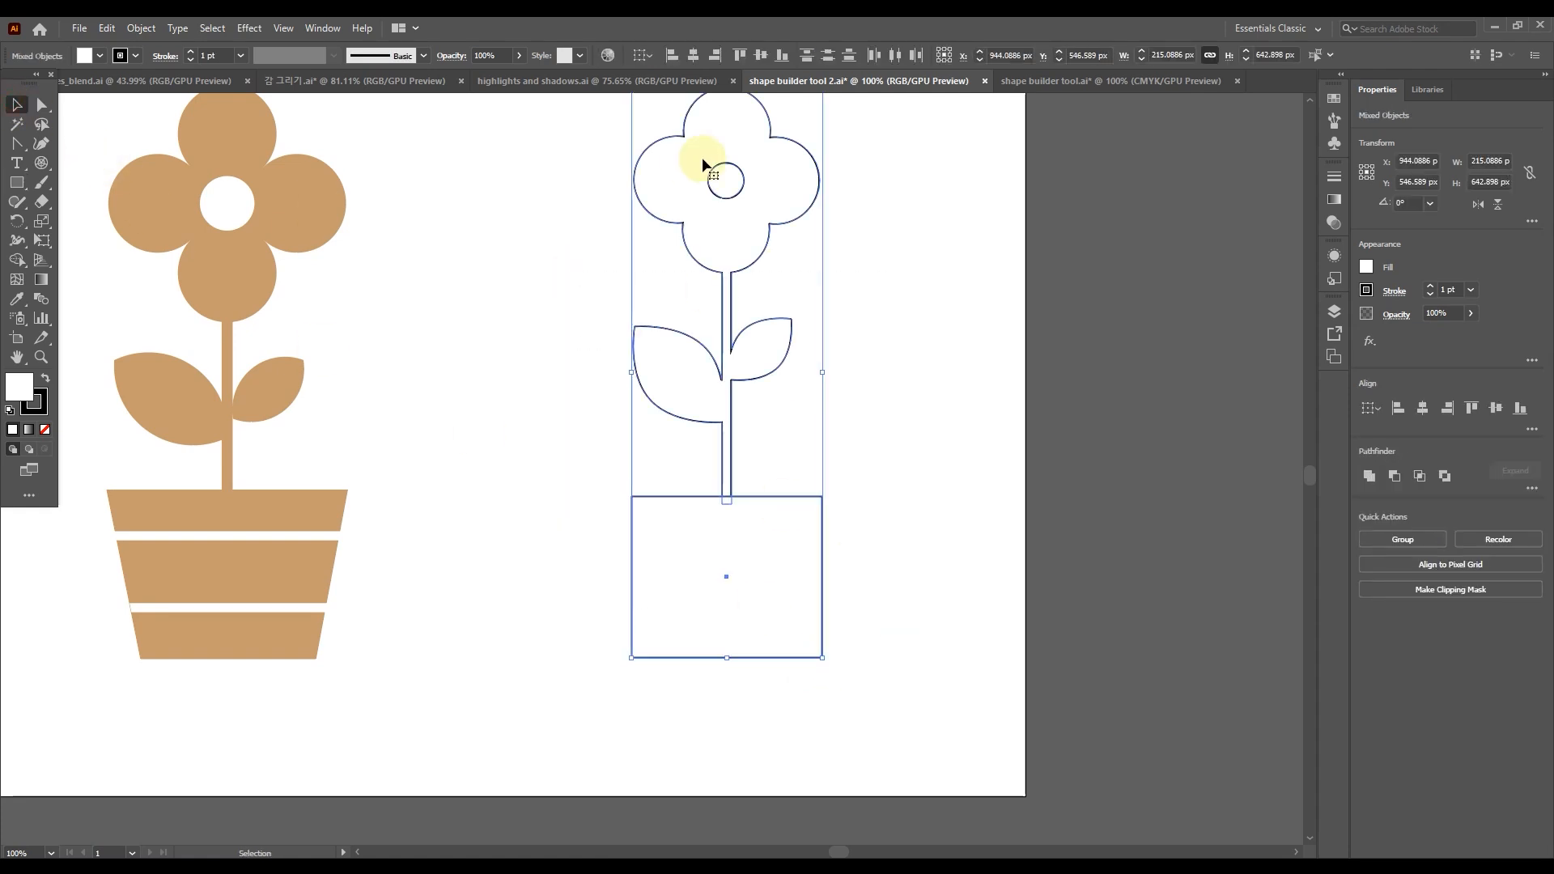
pyautogui.click(693, 55)
pyautogui.click(919, 372)
pyautogui.moveTo(611, 646)
pyautogui.mouseDown()
pyautogui.moveTo(853, 711)
pyautogui.moveTo(630, 653)
pyautogui.mouseUp()
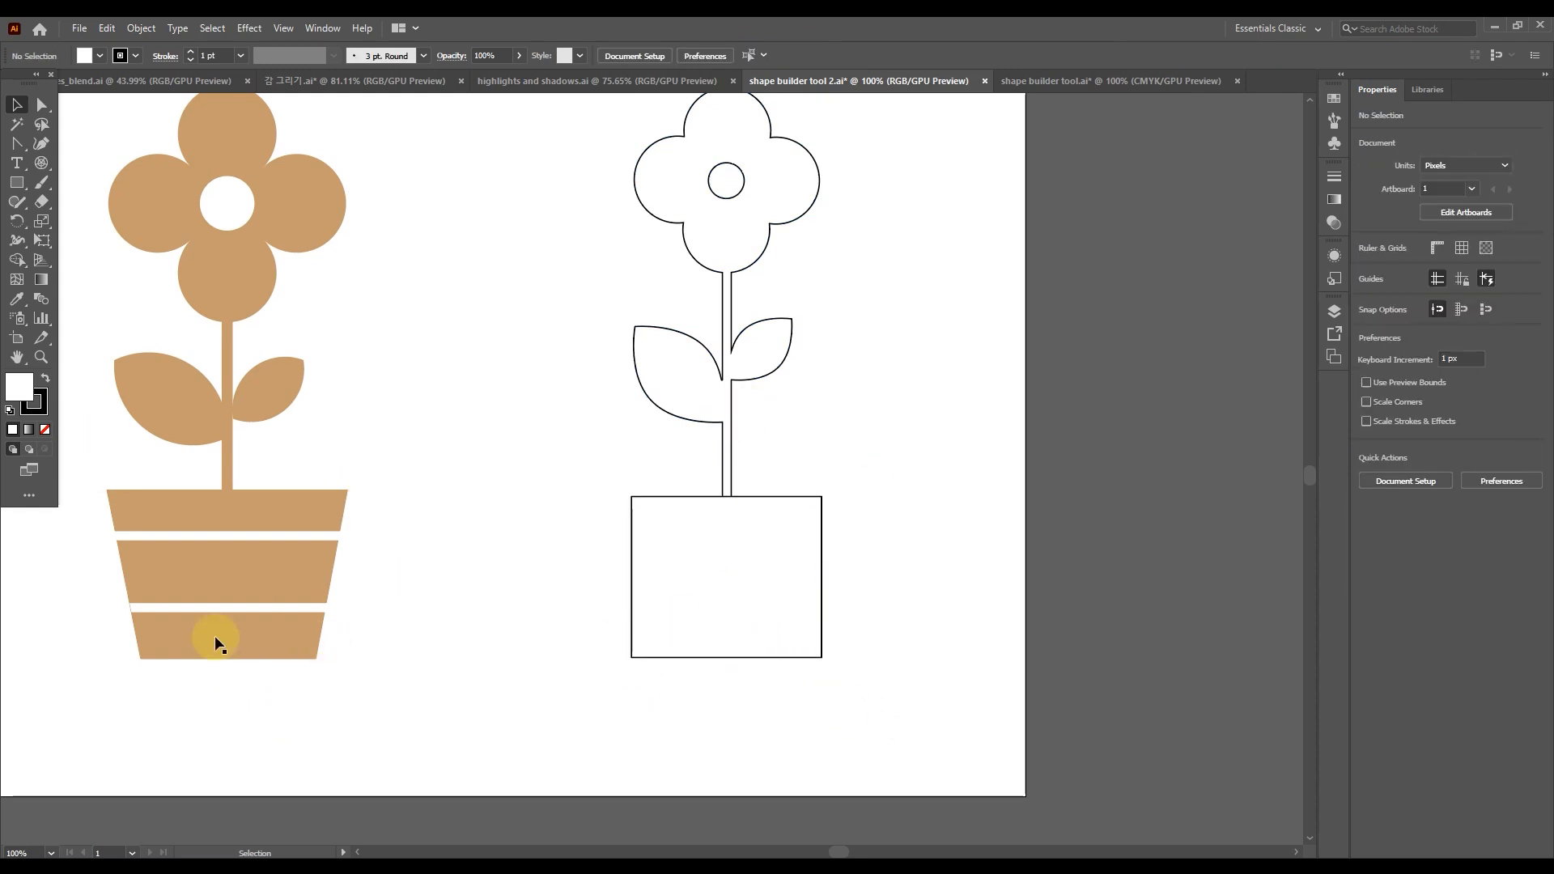
# Scale the pot rectangle's two lower anchor points inward equally to taper it into a trapezoid
pyautogui.click(41, 104)
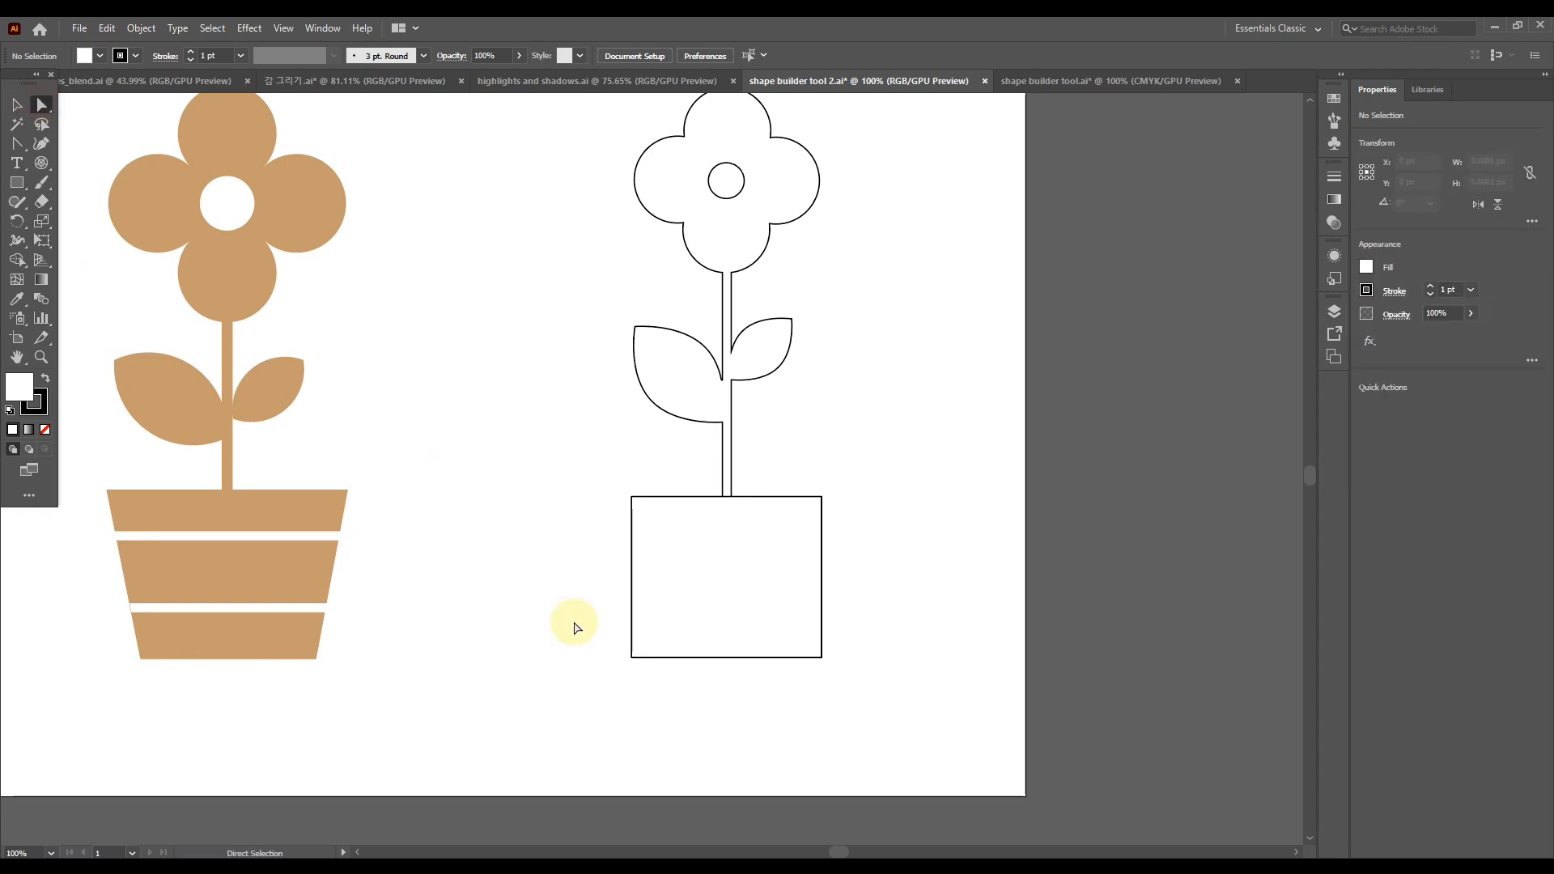
pyautogui.moveTo(596, 639); pyautogui.dragTo(867, 711)
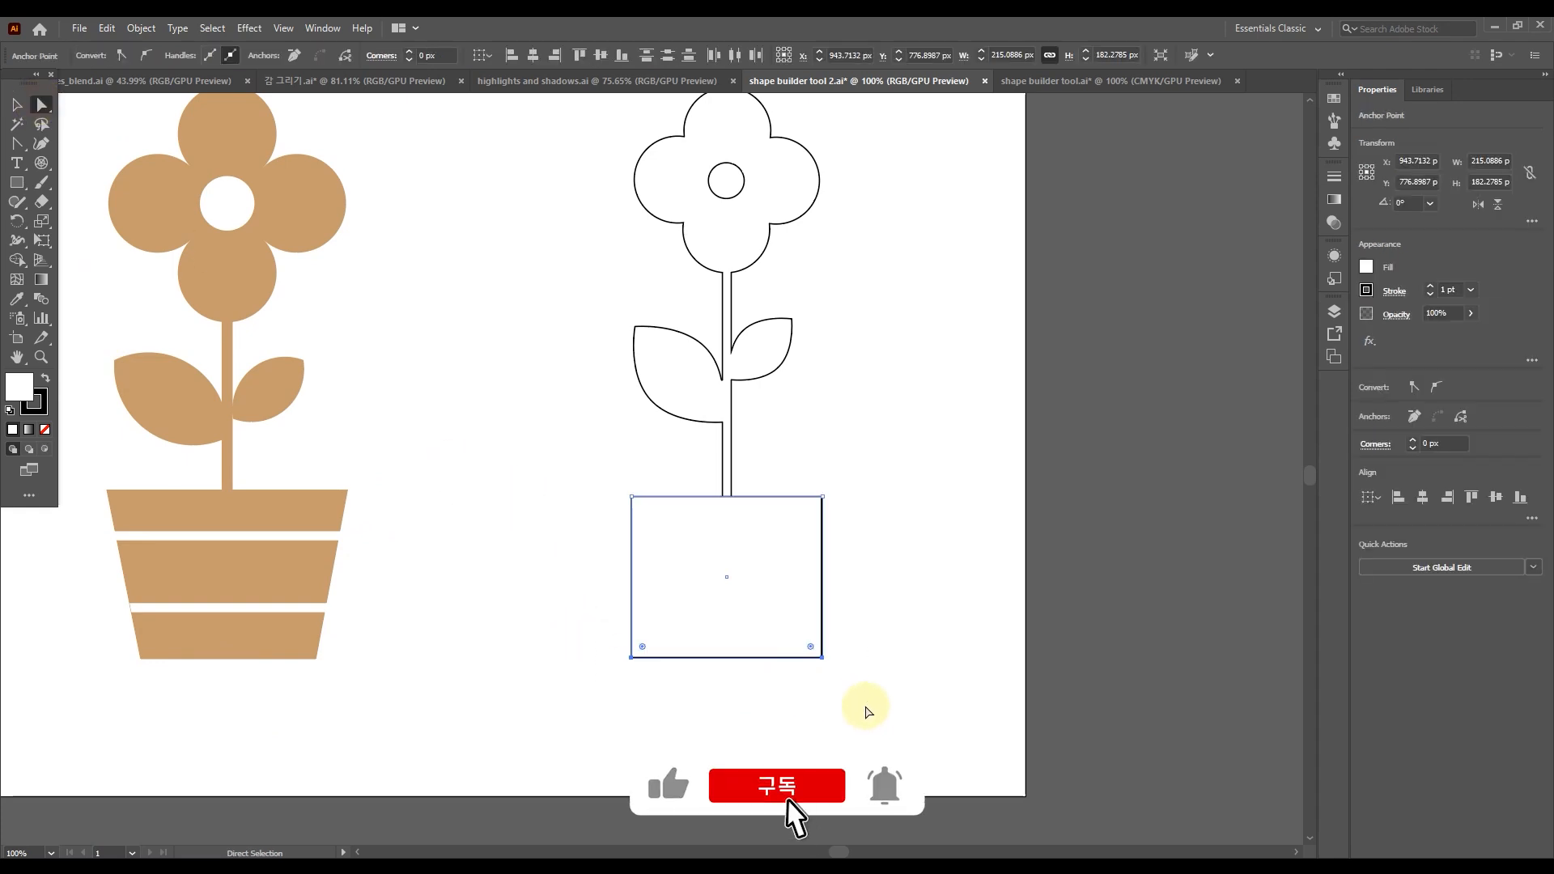
pyautogui.click(41, 222)
pyautogui.moveTo(631, 658); pyautogui.dragTo(663, 668)
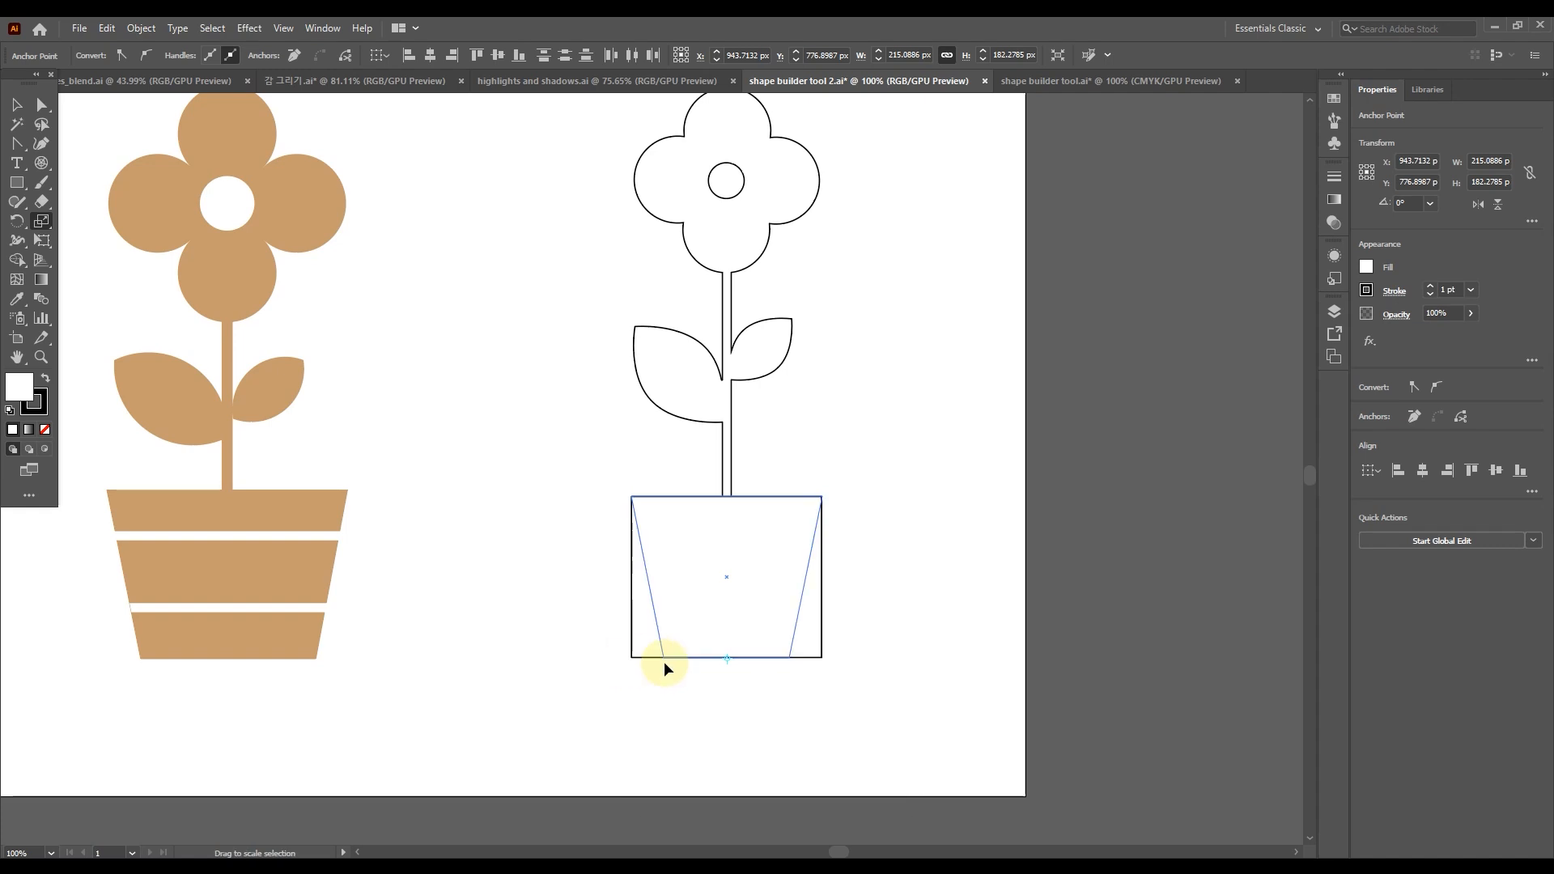
pyautogui.moveTo(664, 664); pyautogui.dragTo(664, 663)
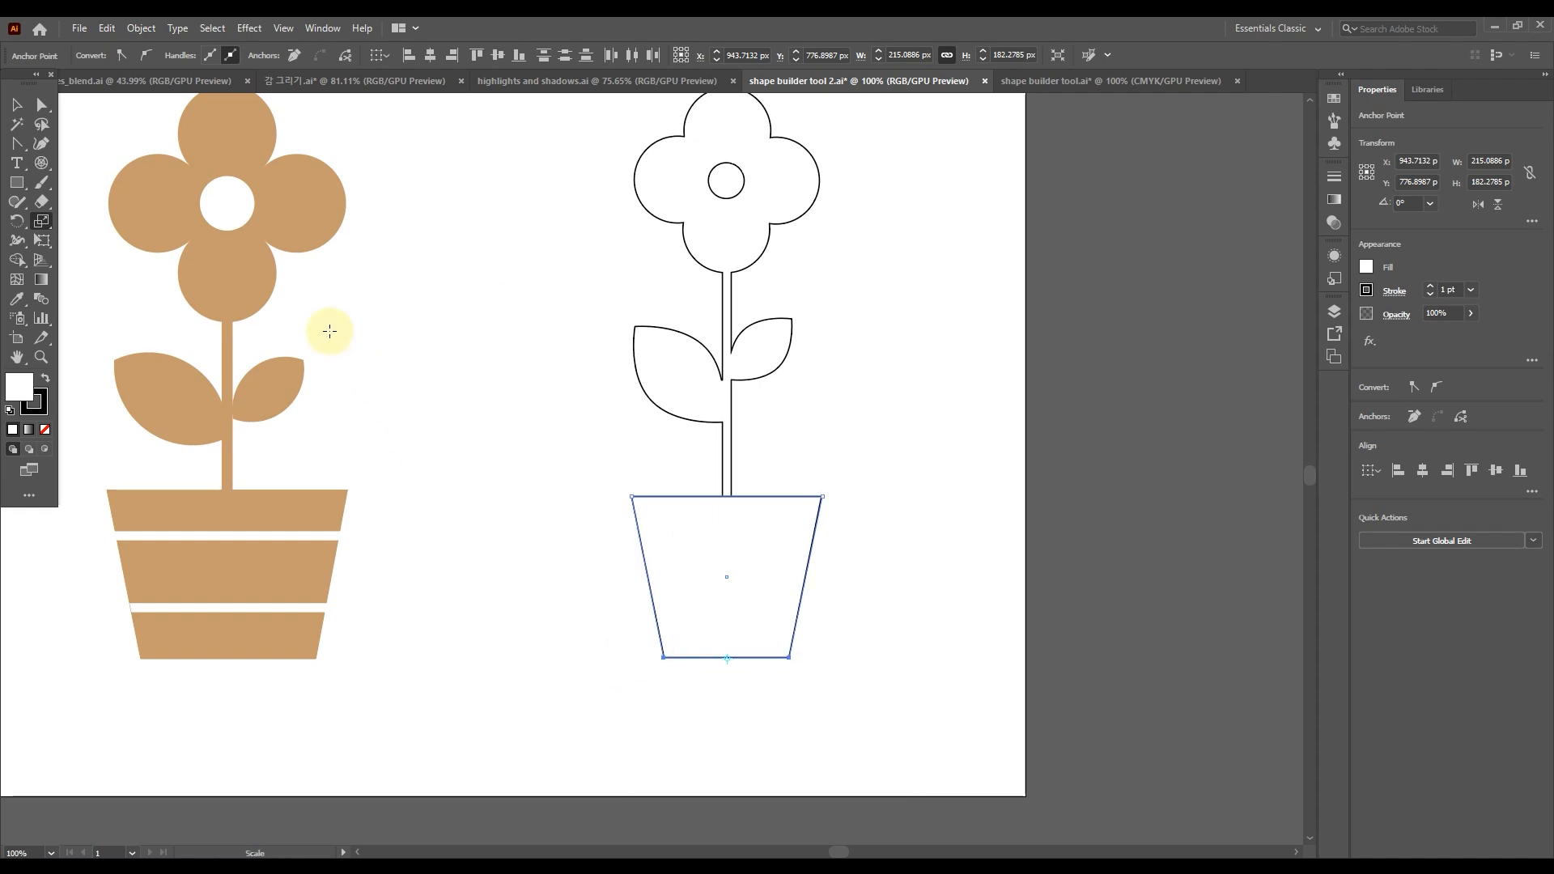
# Merge the stem and the tapered pot into one shape with the Shape Builder tool
pyautogui.click(16, 260)
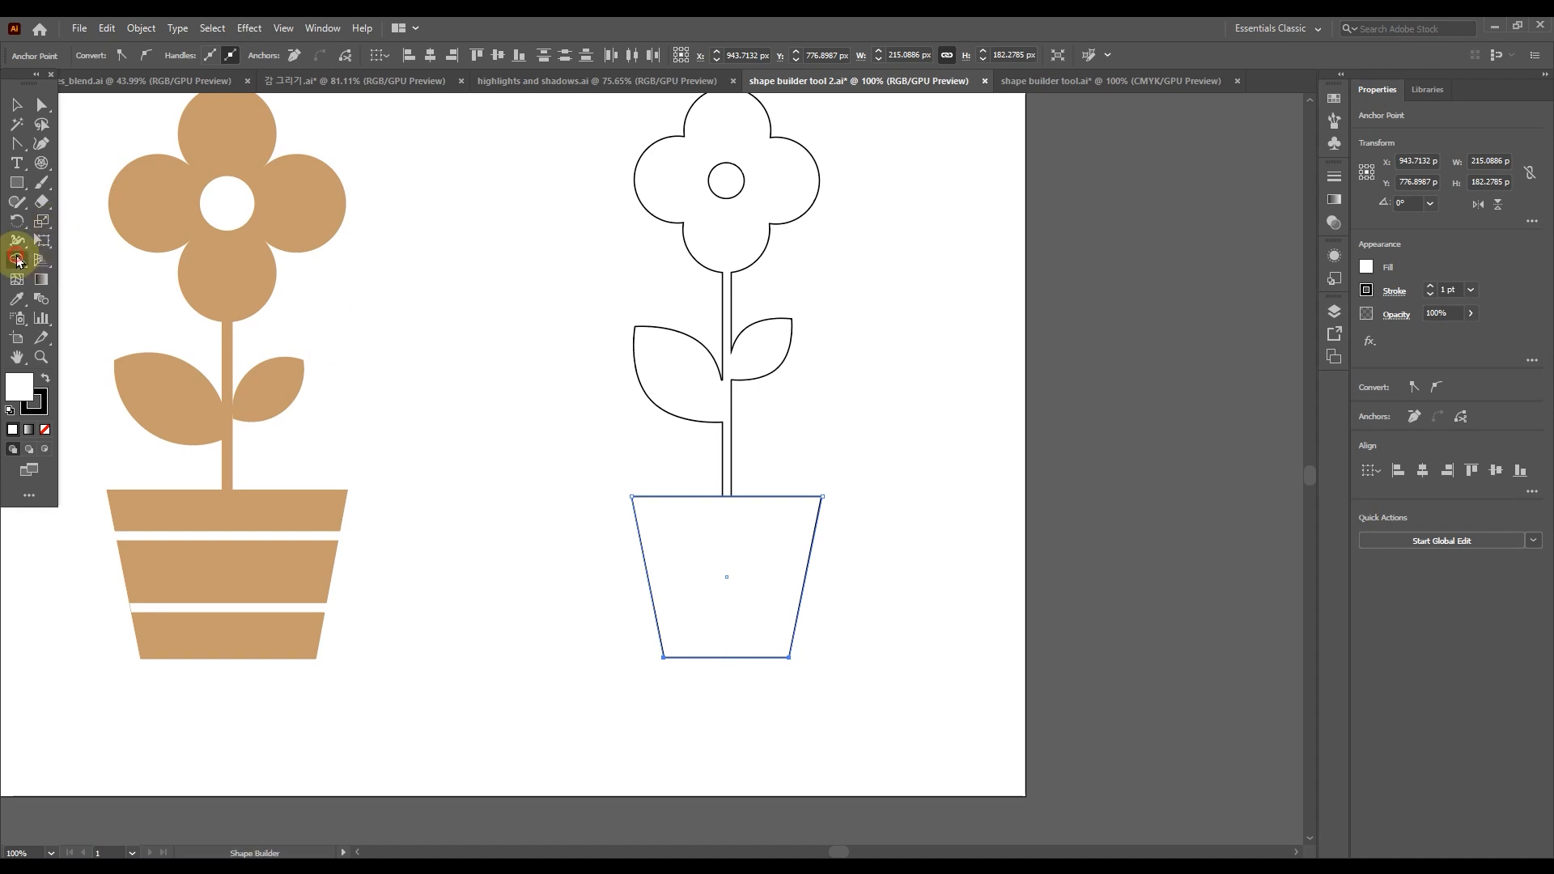
pyautogui.moveTo(629, 435); pyautogui.dragTo(874, 573)
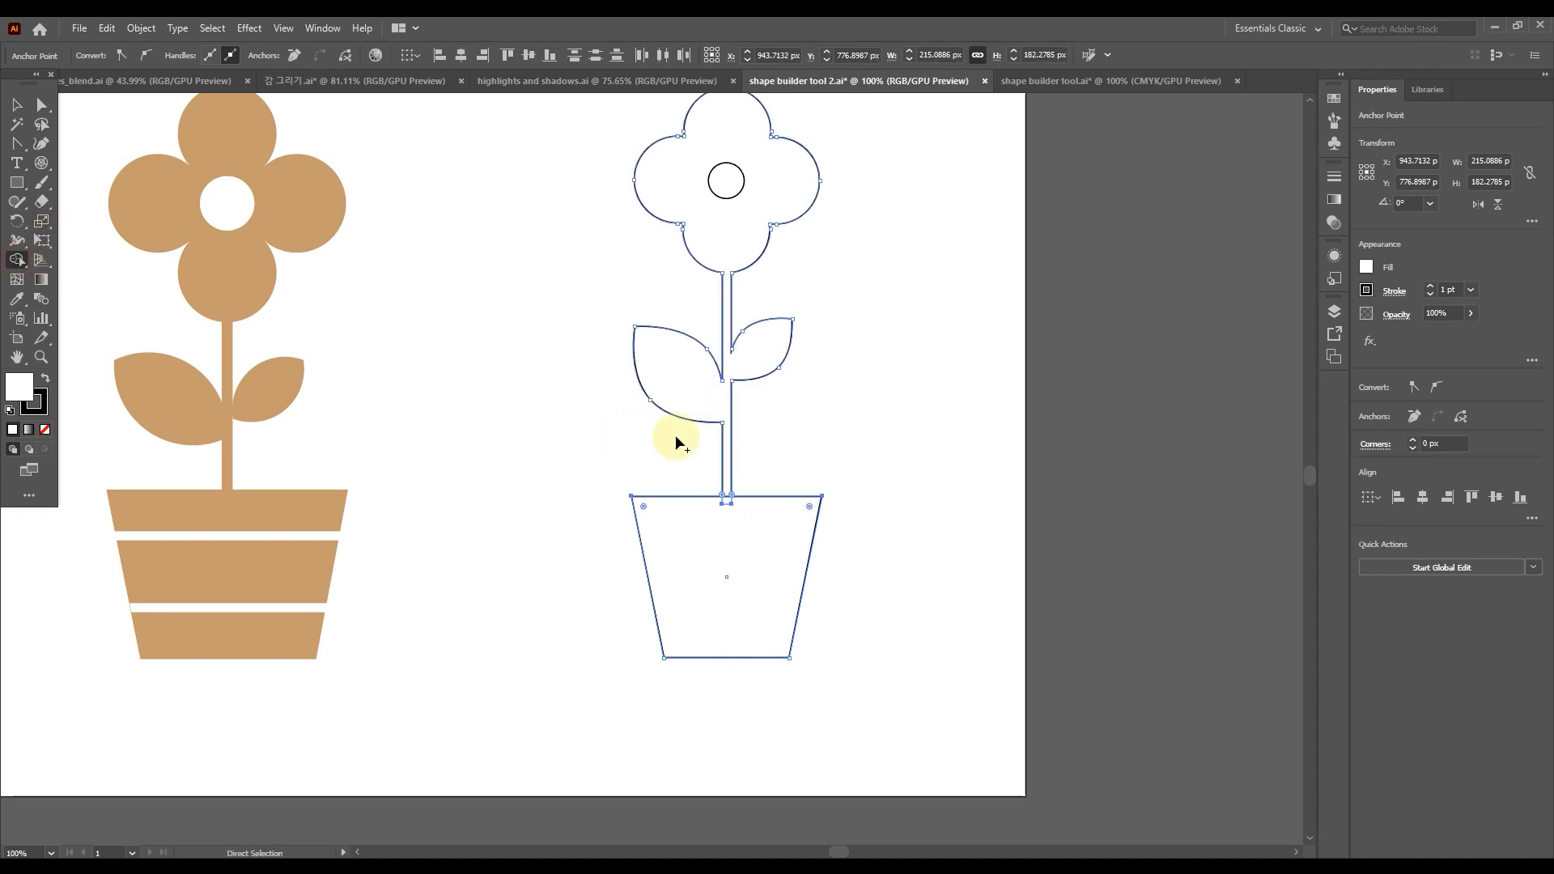
pyautogui.moveTo(726, 432); pyautogui.dragTo(726, 516)
pyautogui.press('v')
pyautogui.click(613, 531)
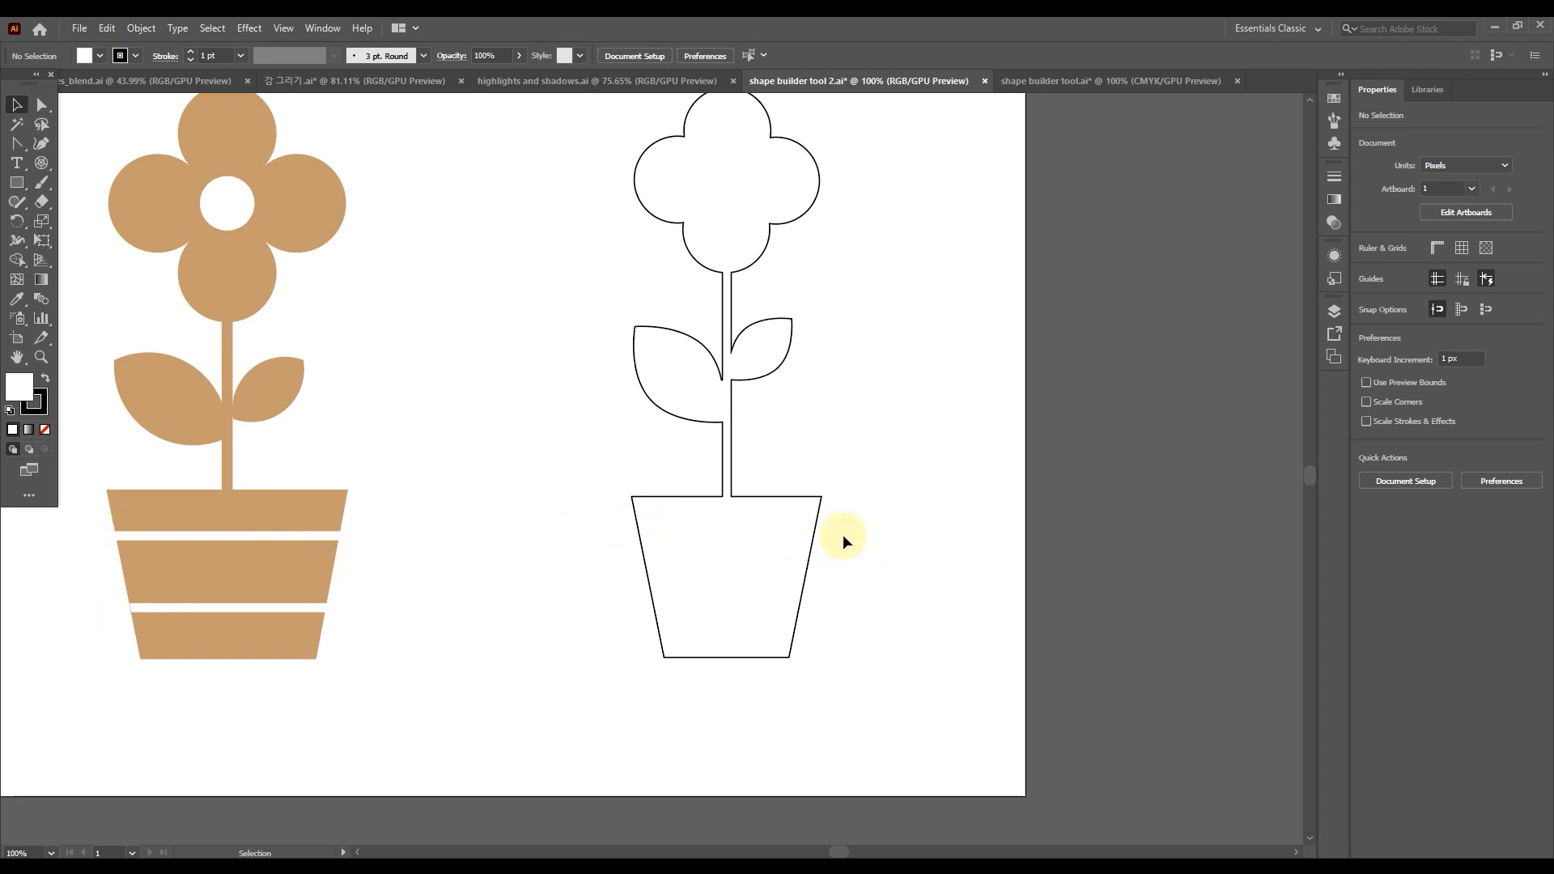
# Draw two thin horizontal rectangles about 260 px wide and 13 px high across the pot, extending past both sides
pyautogui.click(17, 183)
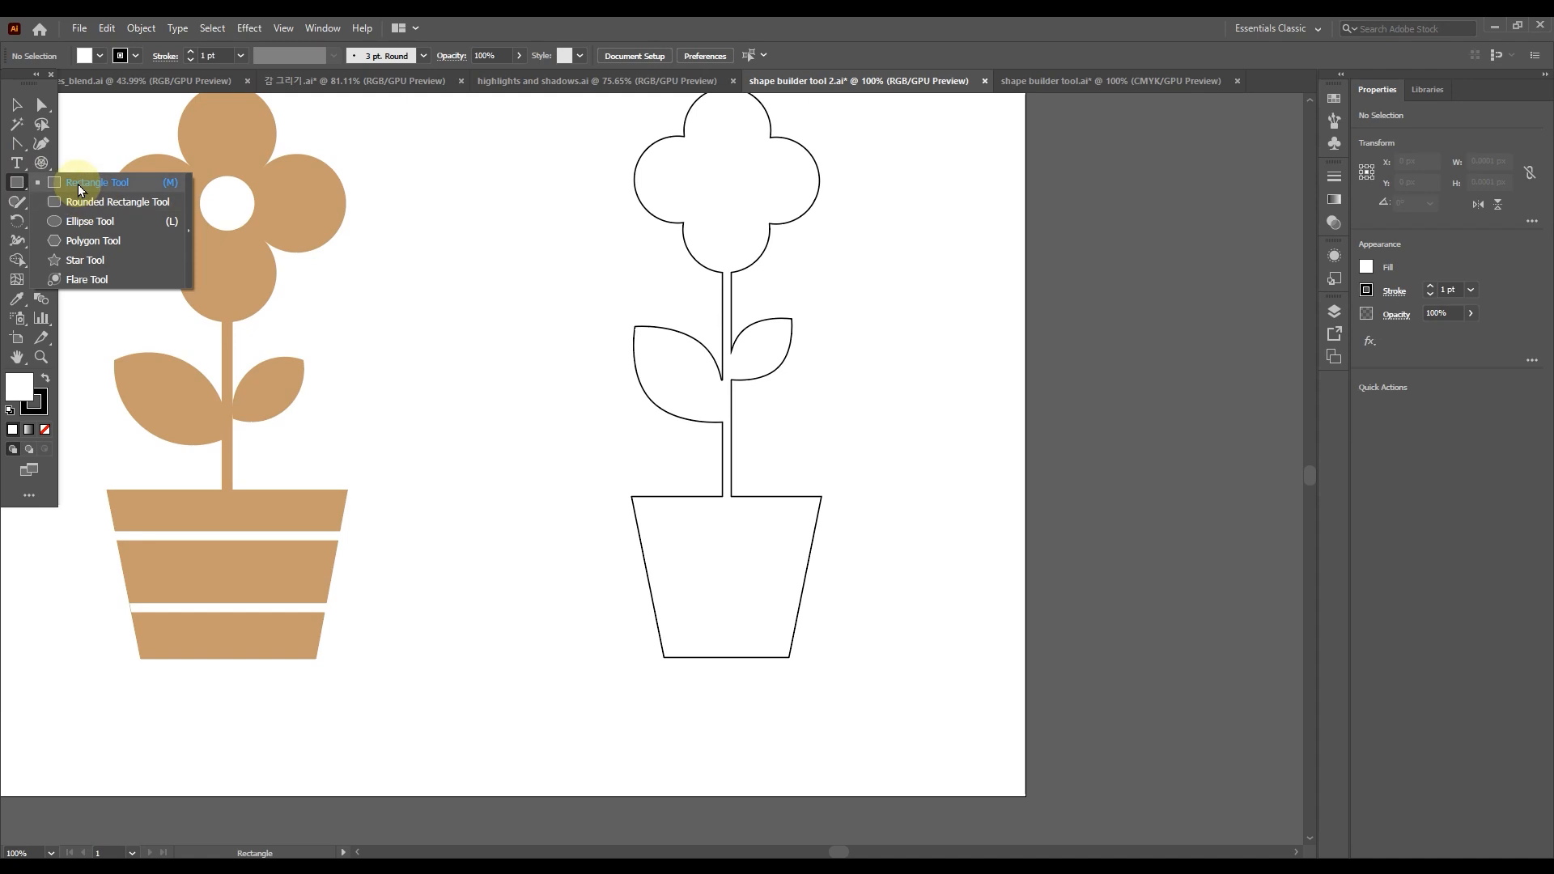
pyautogui.click(77, 183)
pyautogui.moveTo(607, 542); pyautogui.dragTo(761, 599)
pyautogui.click(17, 104)
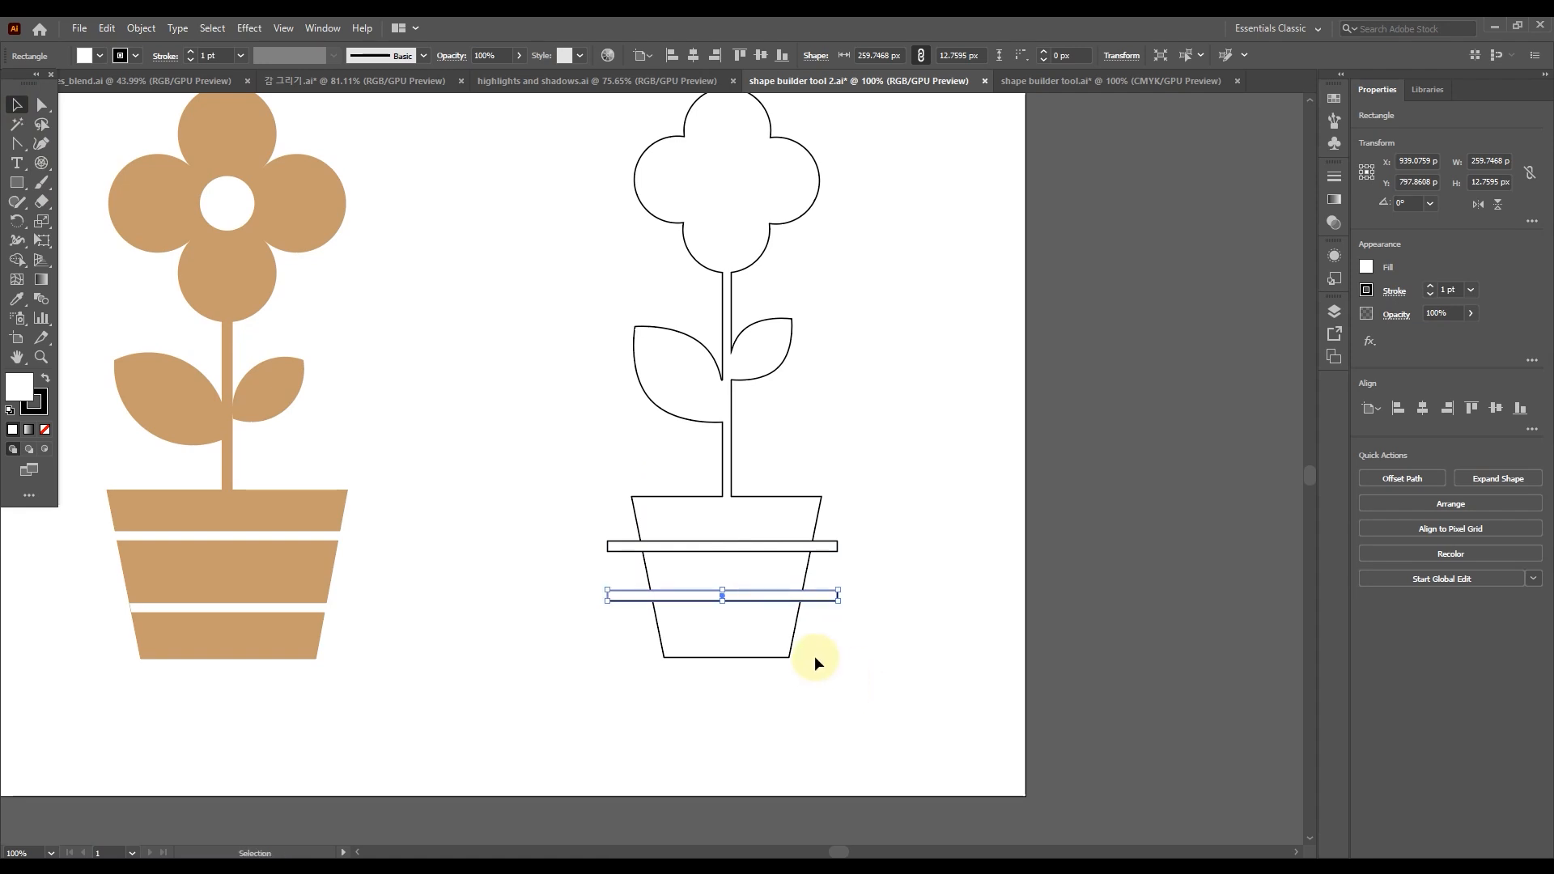
# Cut the pot into three bands by removing both strips and their protruding ends with the Shape Builder tool
pyautogui.moveTo(576, 514); pyautogui.dragTo(901, 649)
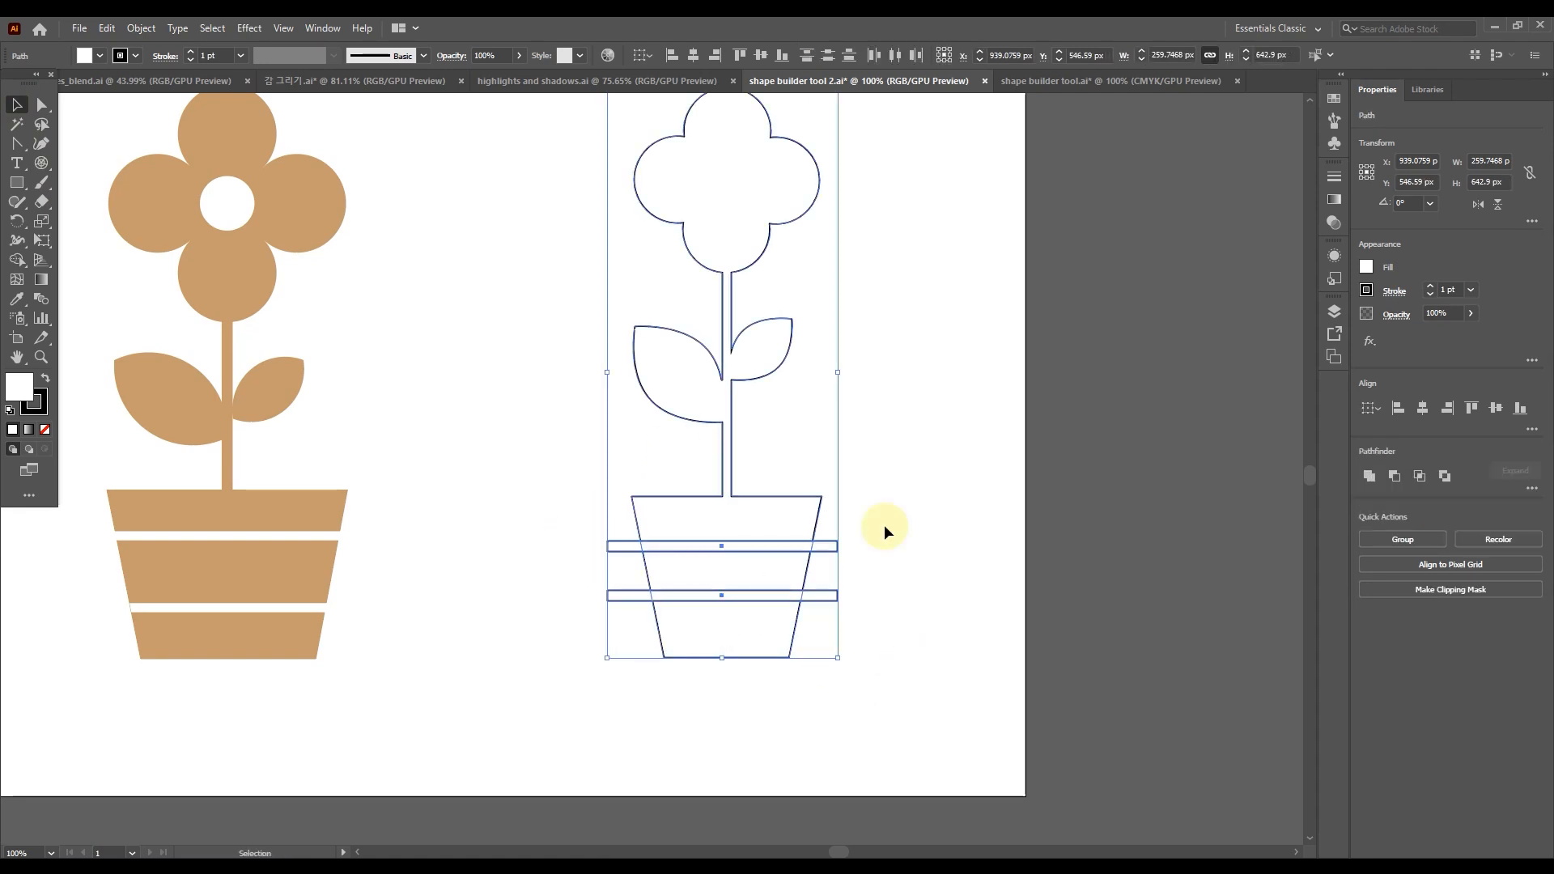
pyautogui.click(17, 260)
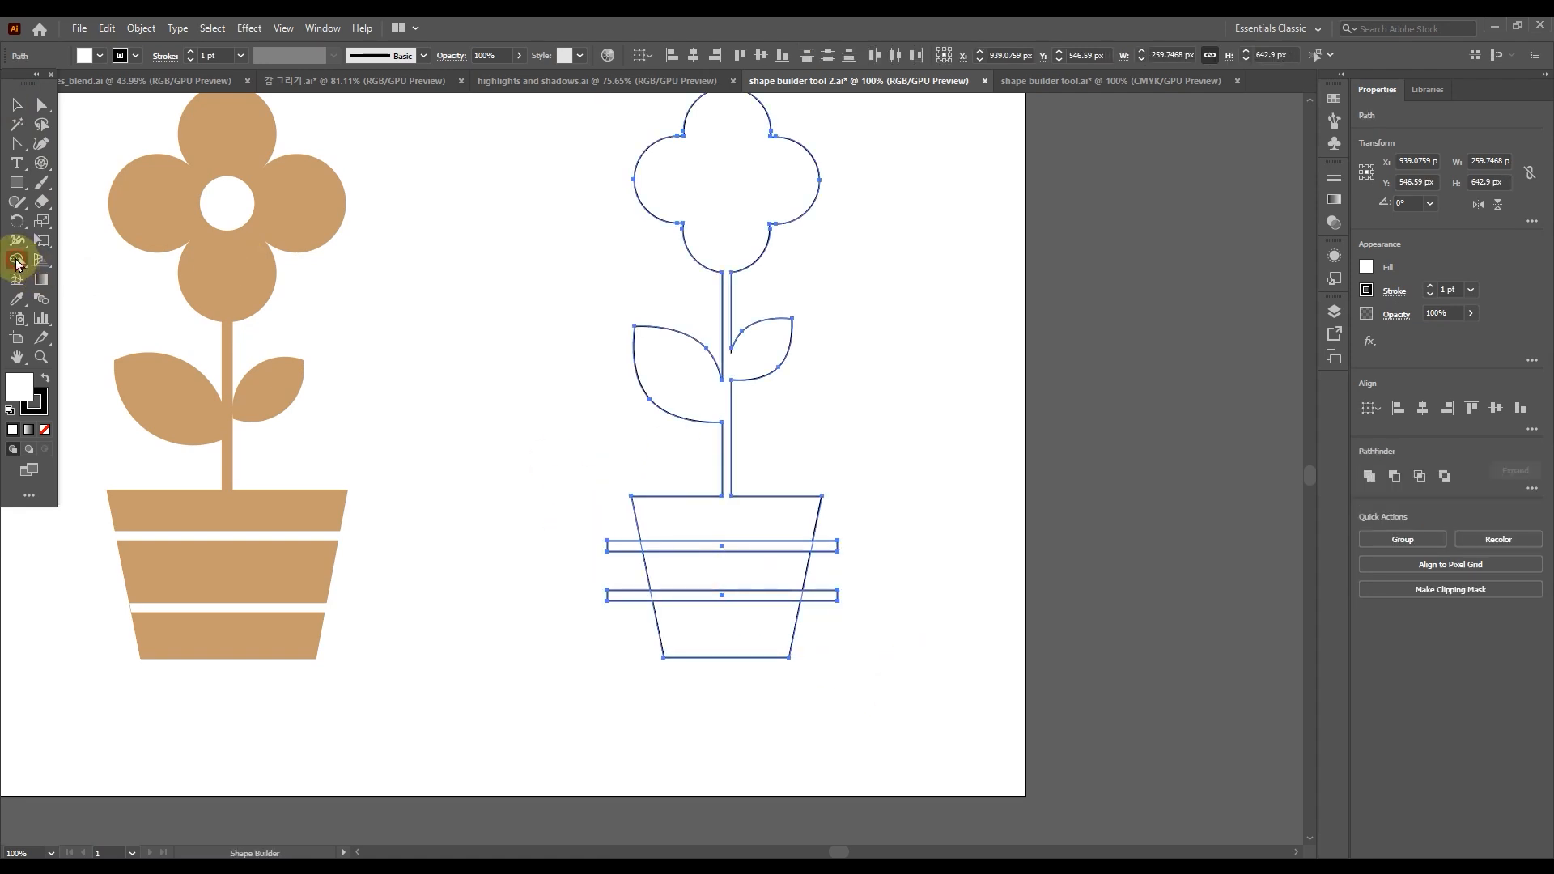
pyautogui.click(680, 548)
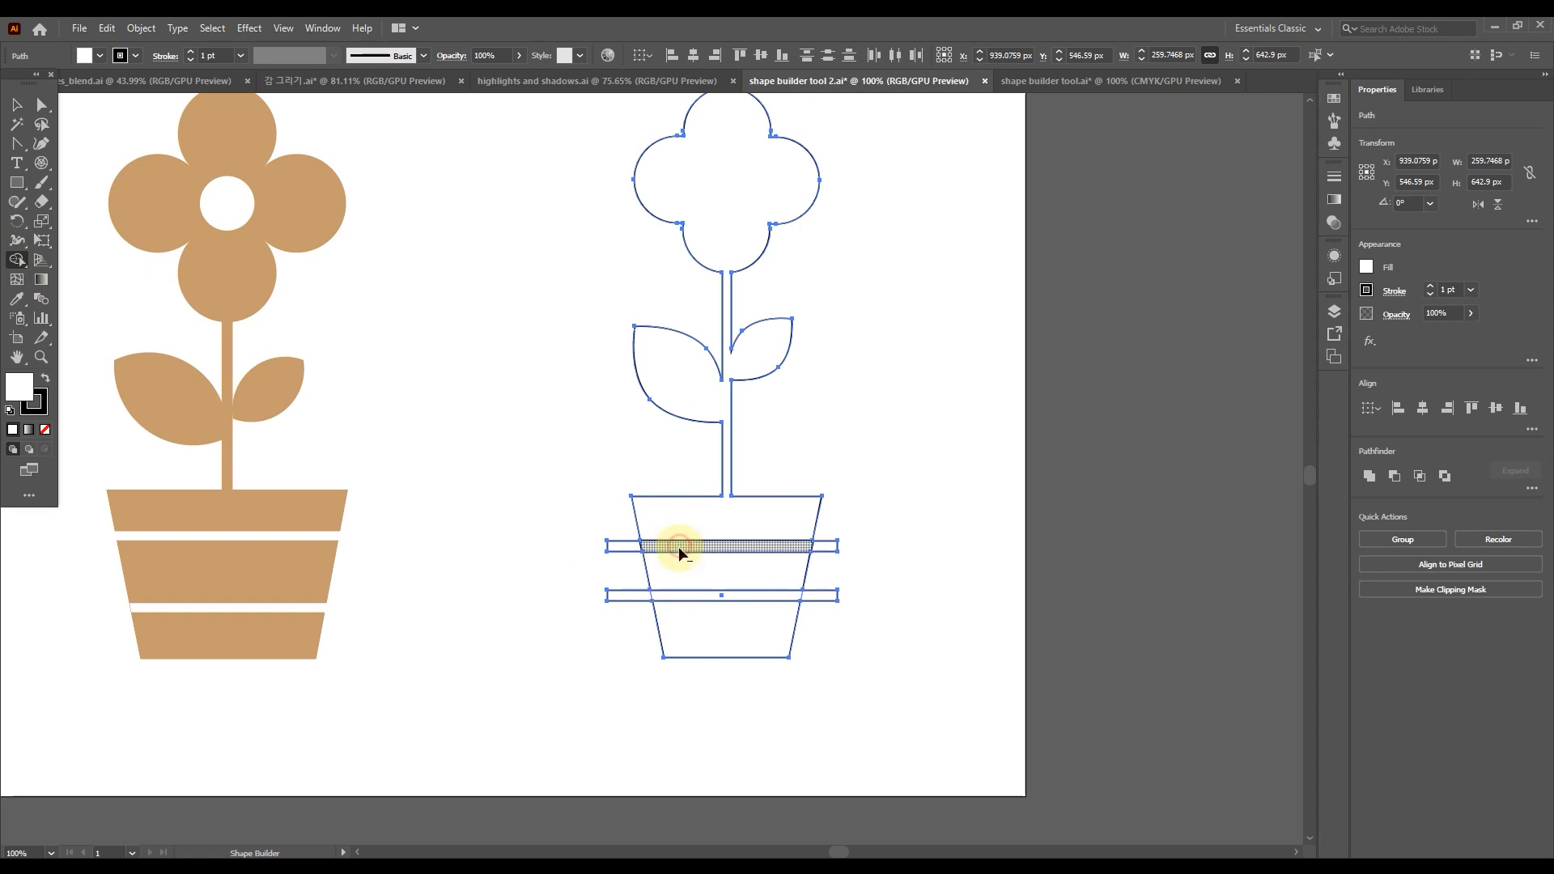
pyautogui.click(702, 599)
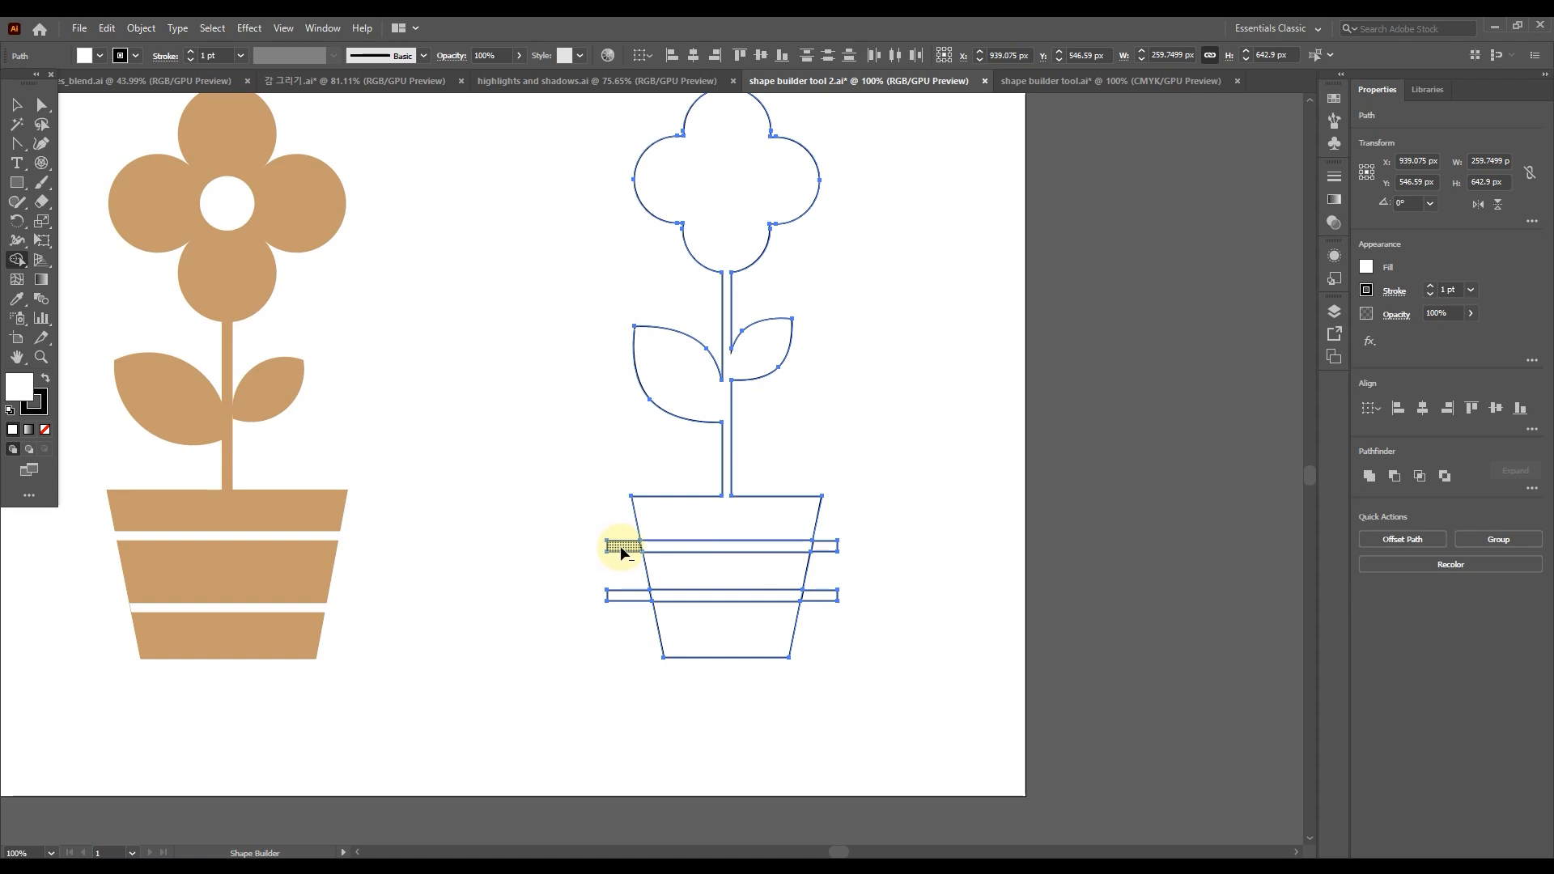
pyautogui.keyDown('alt'); pyautogui.click(627, 596); pyautogui.keyUp('alt')
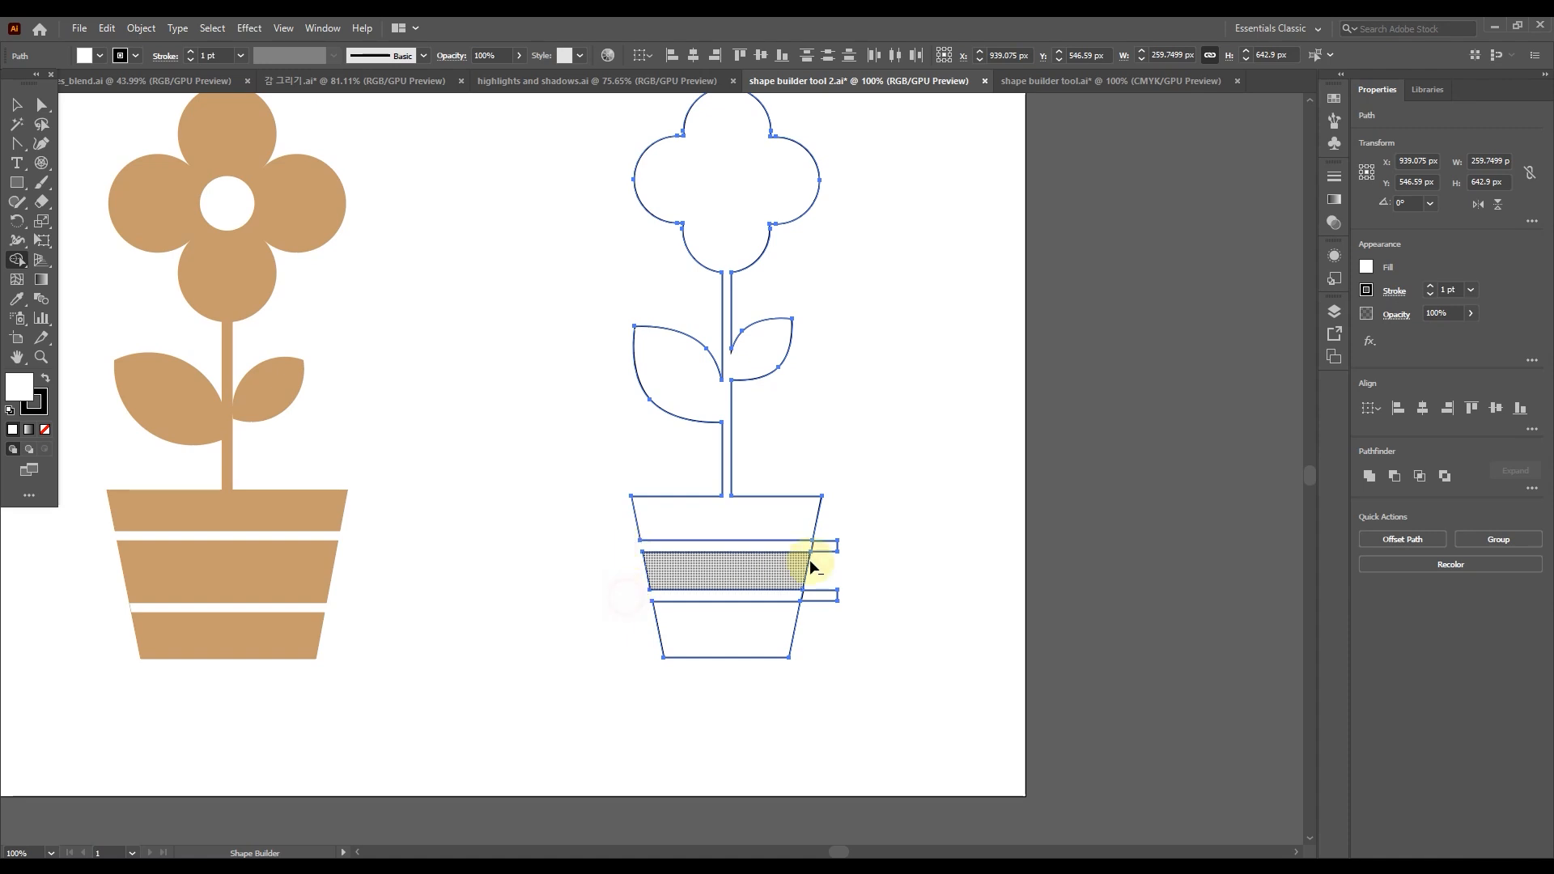
pyautogui.keyDown('alt'); pyautogui.click(829, 548); pyautogui.keyUp('alt')
pyautogui.keyDown('alt'); pyautogui.click(819, 596); pyautogui.keyUp('alt')
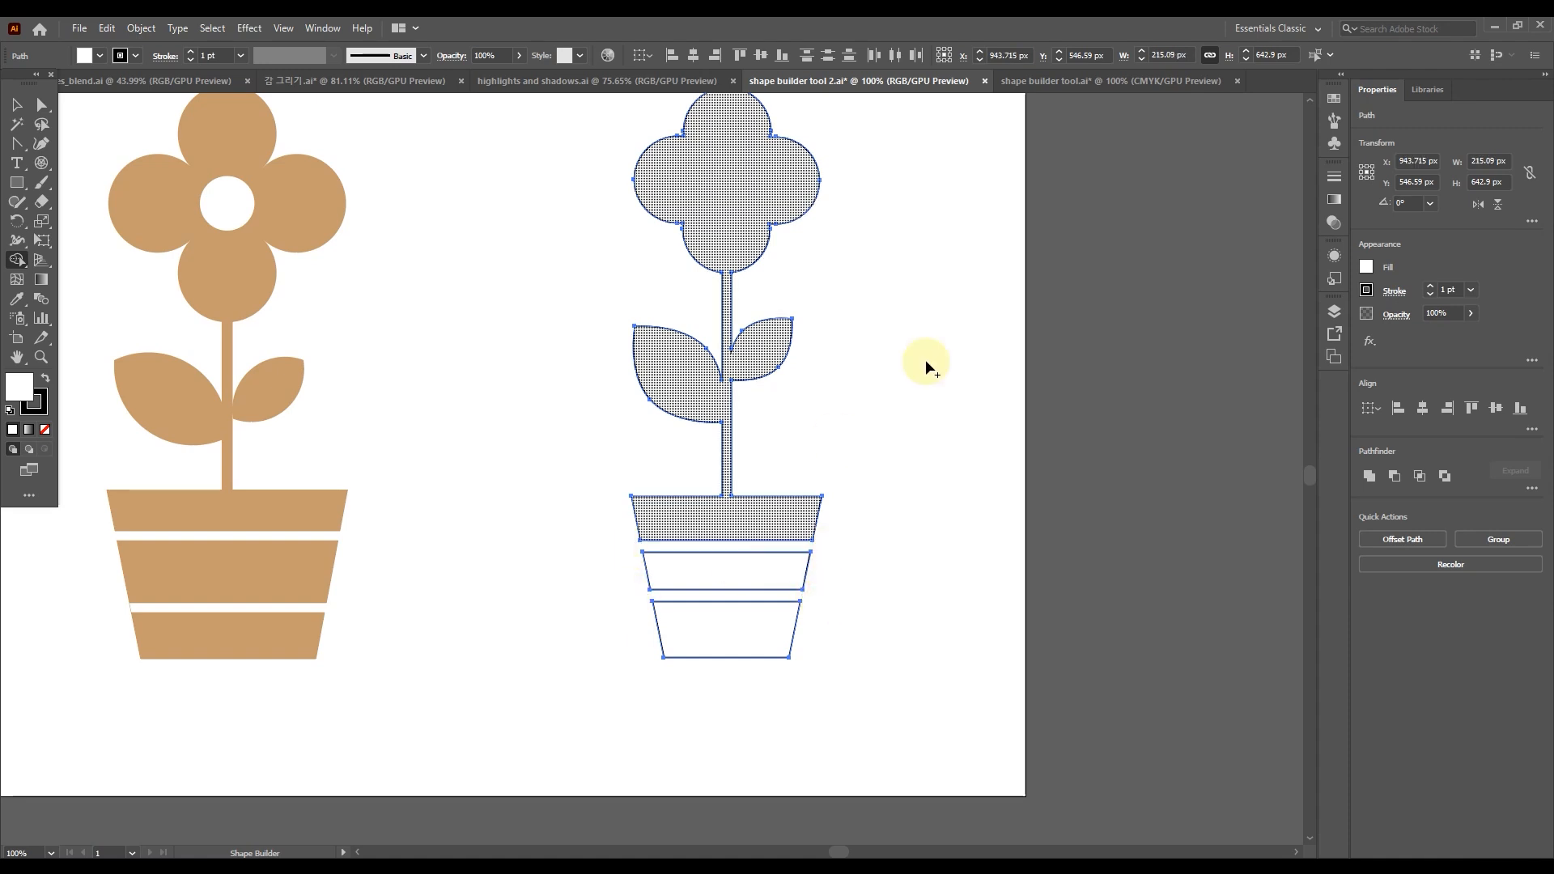
# Copy the reference illustration's tan fill with no stroke onto the new flower and all three pot bands
pyautogui.hotkey('ctrl', 'shift', 'a')
pyautogui.press('v')
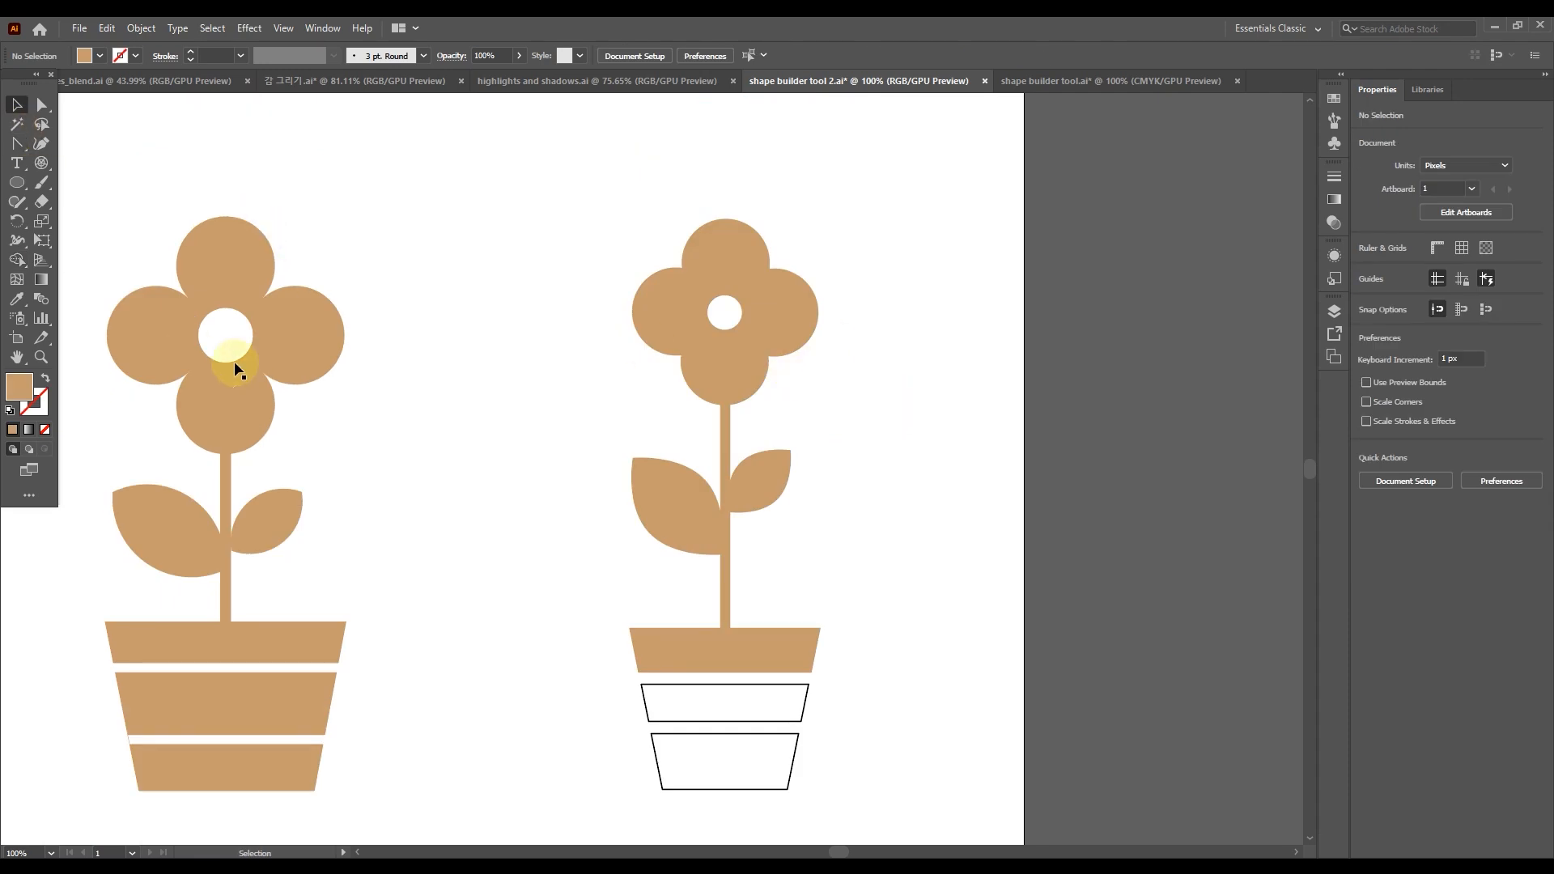
pyautogui.moveTo(855, 803); pyautogui.dragTo(646, 603)
pyautogui.press('i')
pyautogui.click(242, 406)
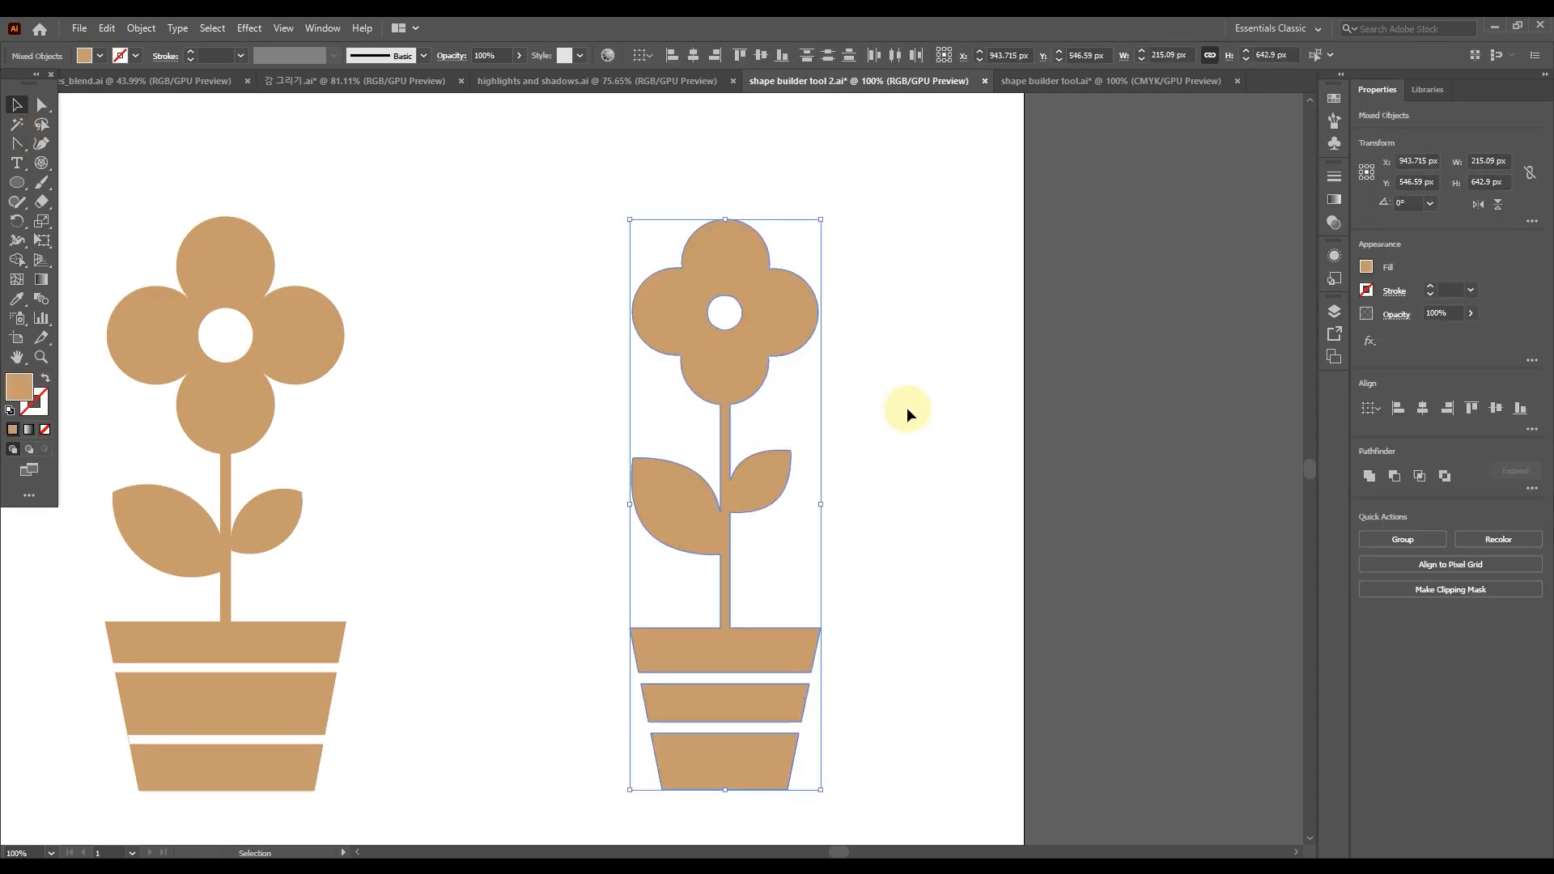
pyautogui.click(907, 408)
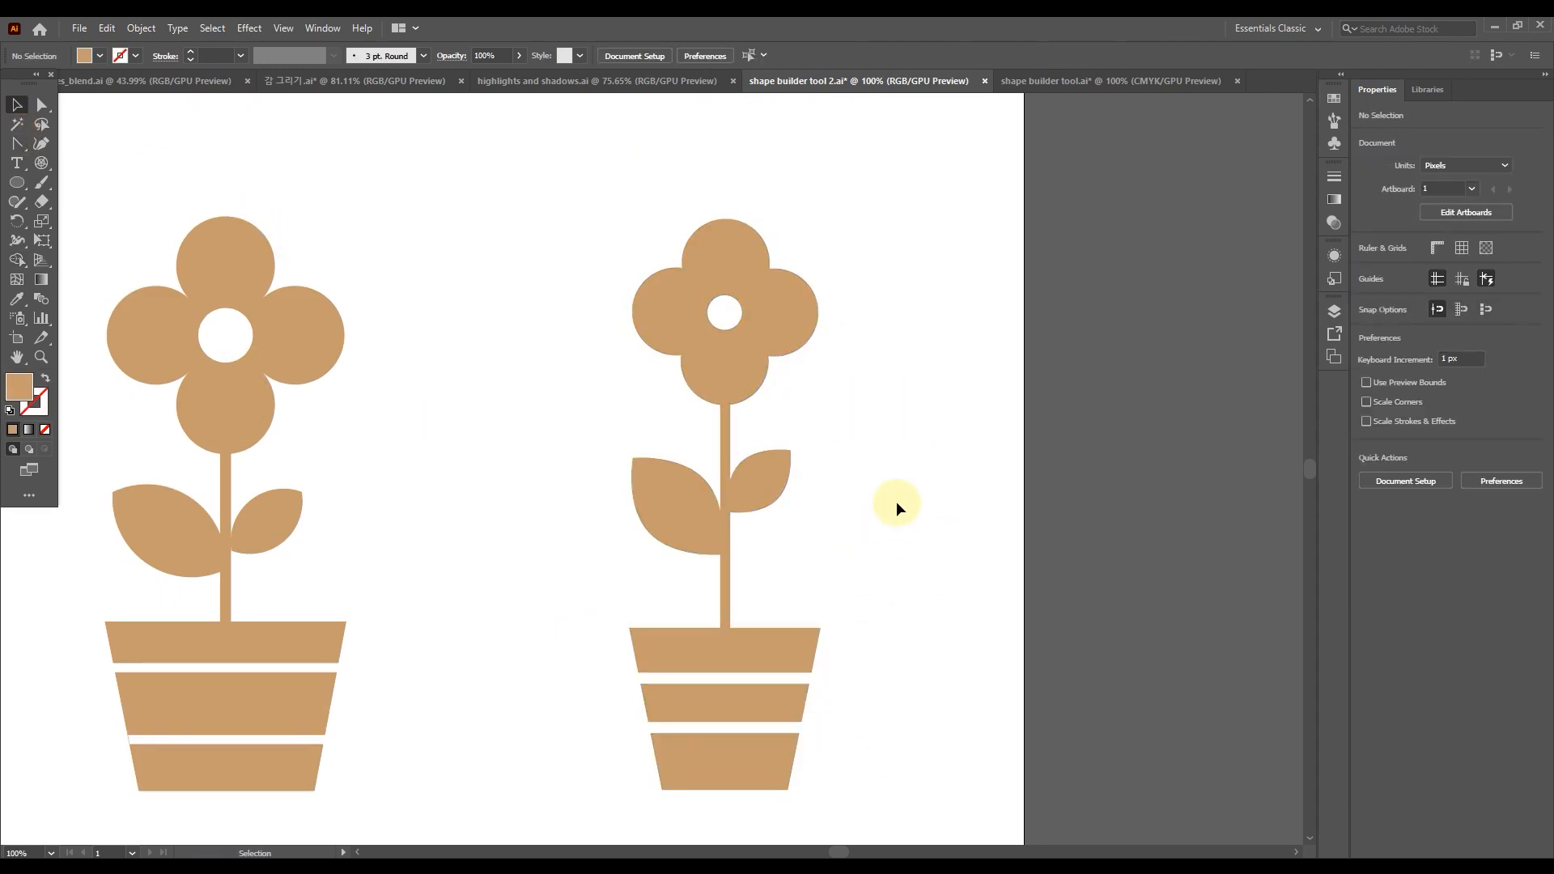